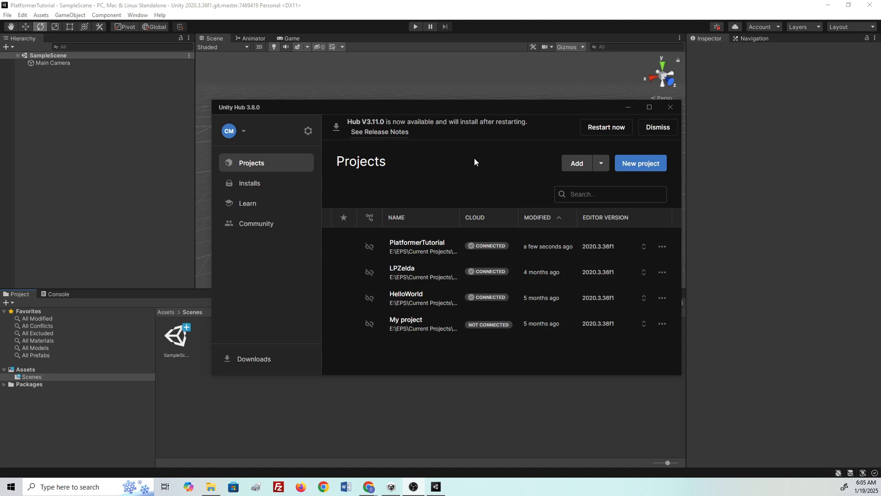
- Start a new Unity Hub project and pick the 2D (Built-In Render Pipeline) template
left_click_drag(401, 109, 380, 114)
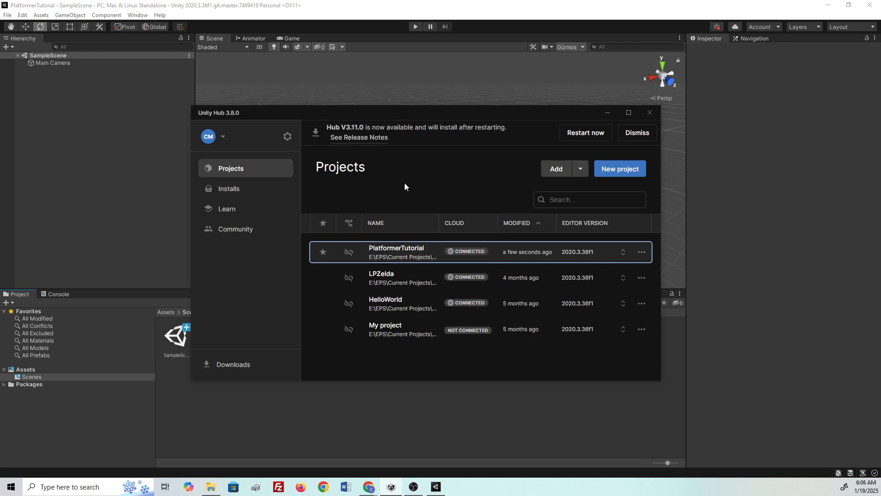
left_click(625, 170)
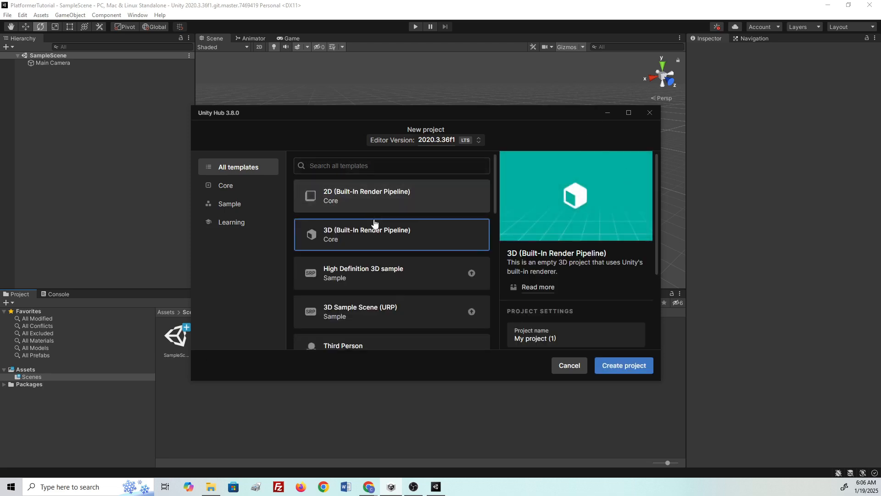
scroll(372, 234, "down", 5)
scroll(374, 237, "down", 4)
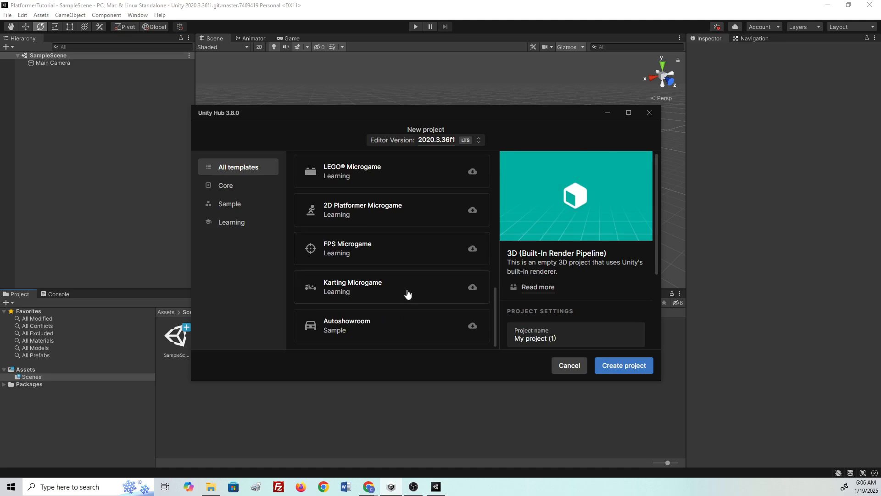
scroll(408, 295, "up", 8)
scroll(408, 295, "up", 2)
left_click(395, 197)
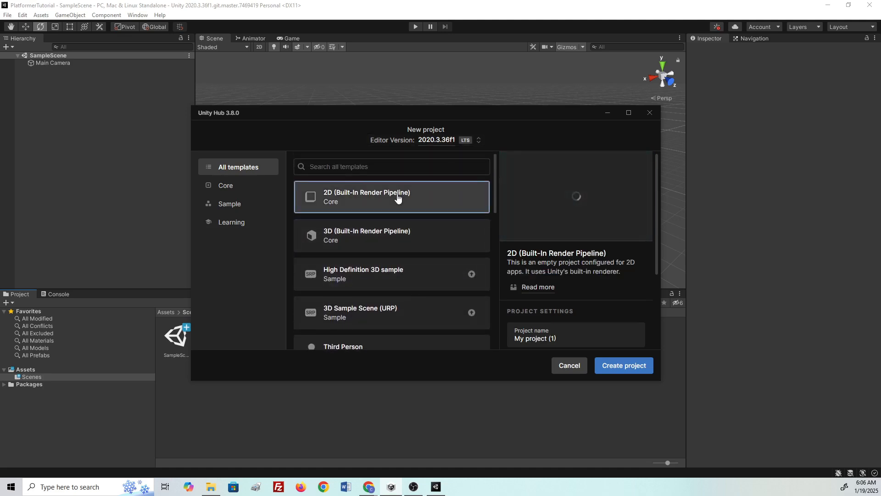
- Browse the Core and Sample template categories, then return to All templates
left_click(242, 185)
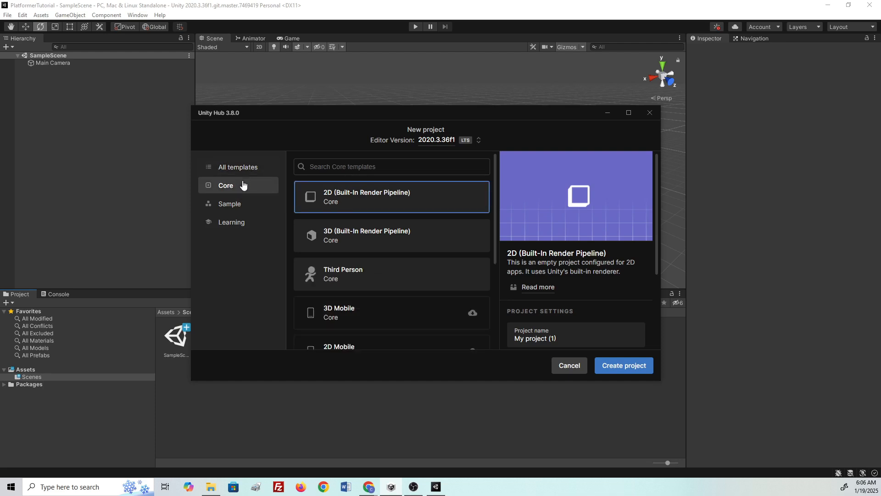
scroll(367, 294, "down", 3)
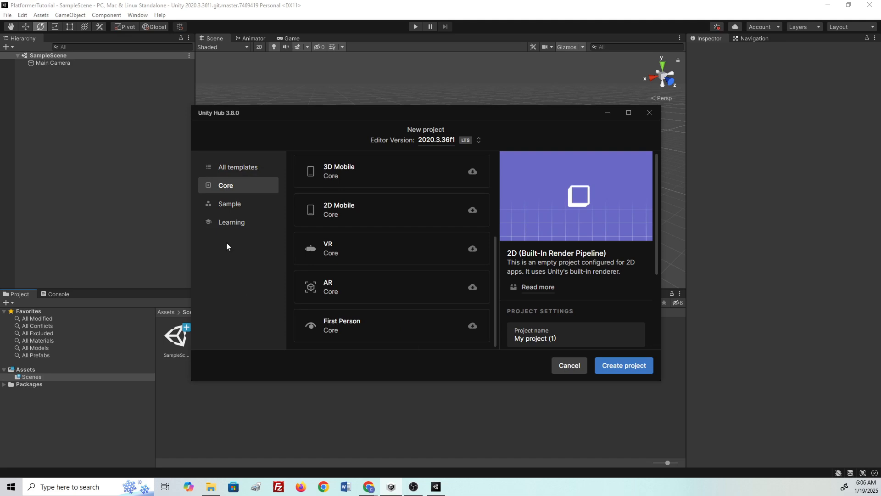
left_click(244, 209)
left_click(229, 170)
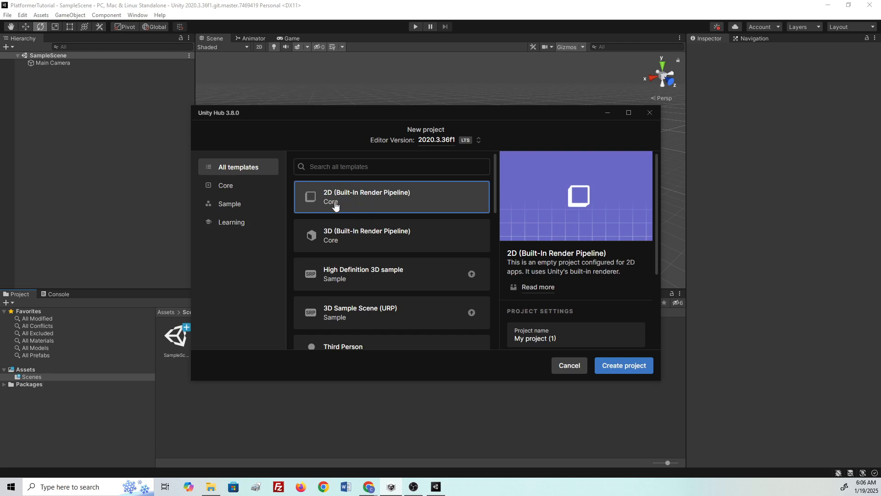
- Replace the project name with Platformer2D and switch back to the Unity editor
triple_click(543, 338)
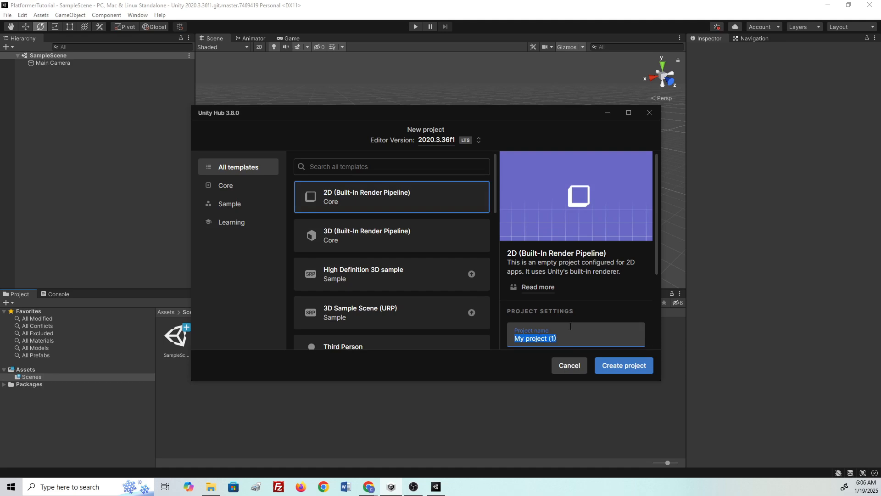
type("Platoformer2D")
key("BackSpace")
key("BackSpace")
key("BackSpace")
key("BackSpace")
key("BackSpace")
key("BackSpace")
key("BackSpace")
key("BackSpace")
key("BackSpace")
key("BackSpace")
key("BackSpace")
key("BackSpace")
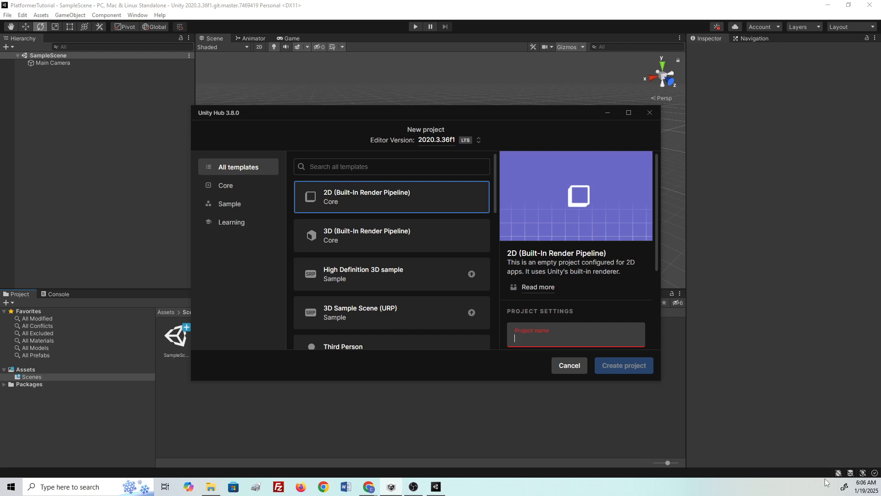
type("Platformer")
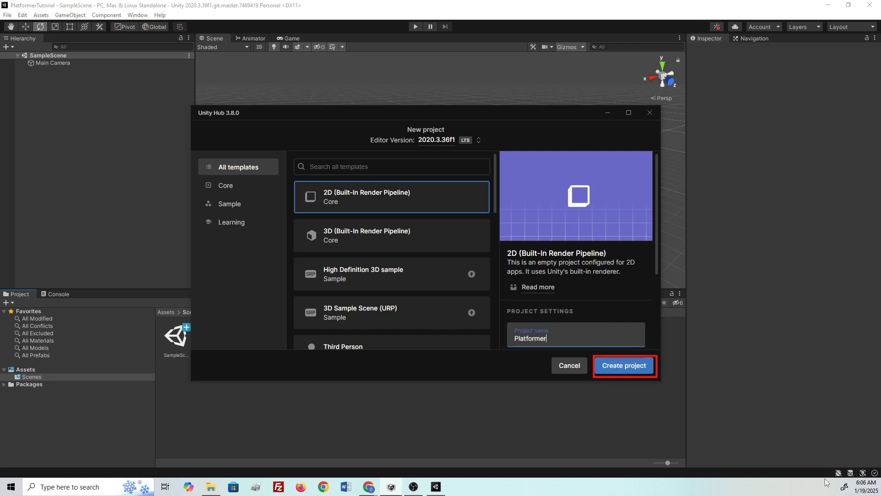
type("2D")
left_click(317, 5)
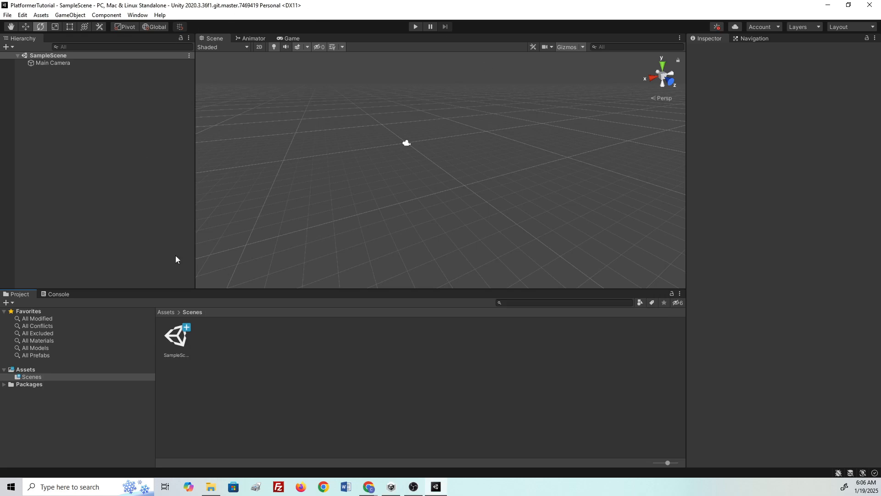
- Turn on 2D mode in the Scene view and centre the camera frame
middle_click_drag(396, 185, 426, 218)
left_click(258, 46)
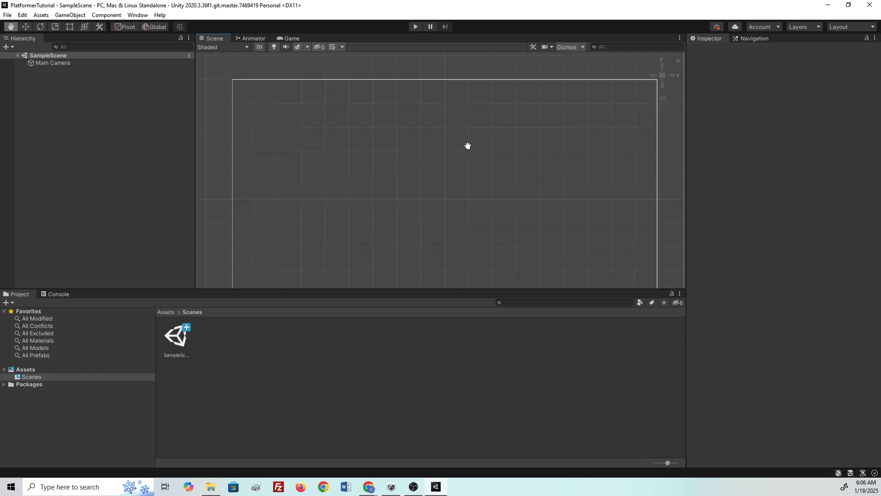
scroll(470, 172, "down", 3)
middle_click_drag(515, 155, 465, 139)
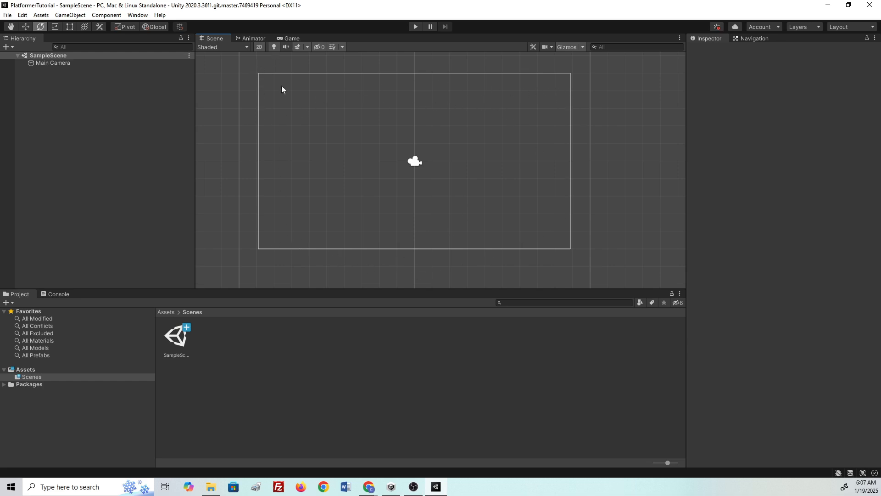
- Set the Game view resolution to Full HD (1920x1080), then return to the Scene view
left_click(290, 39)
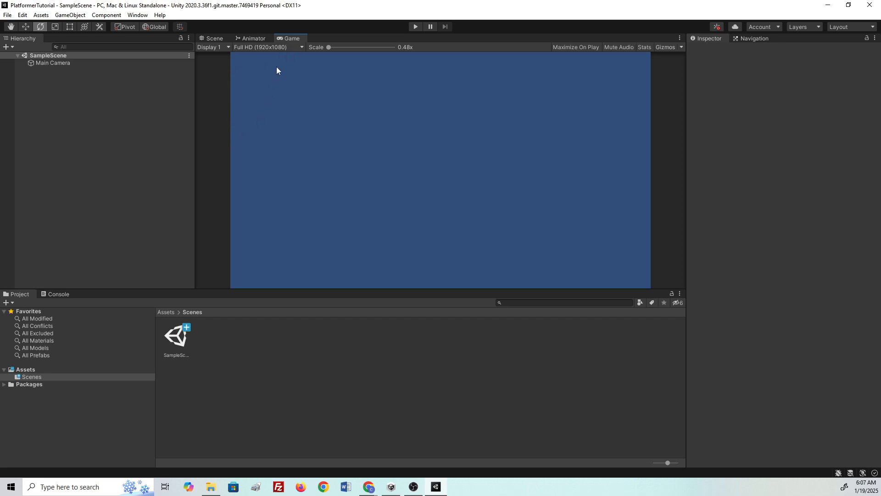
left_click(285, 48)
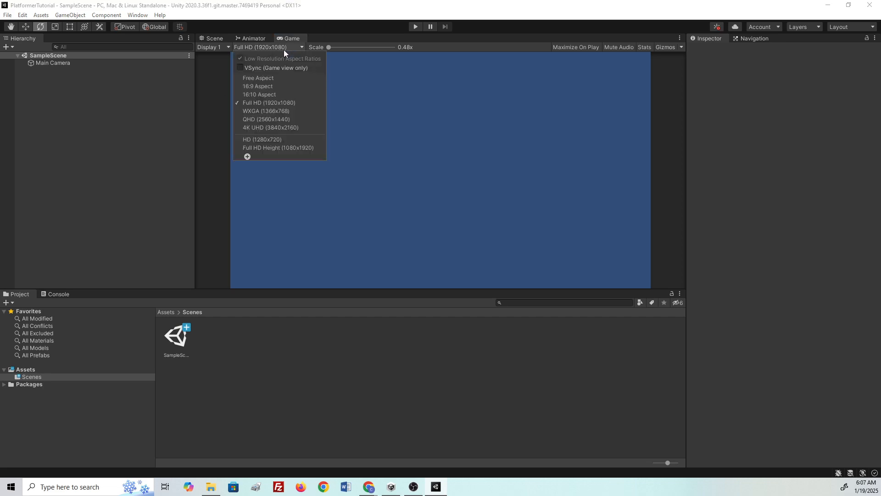
left_click(270, 78)
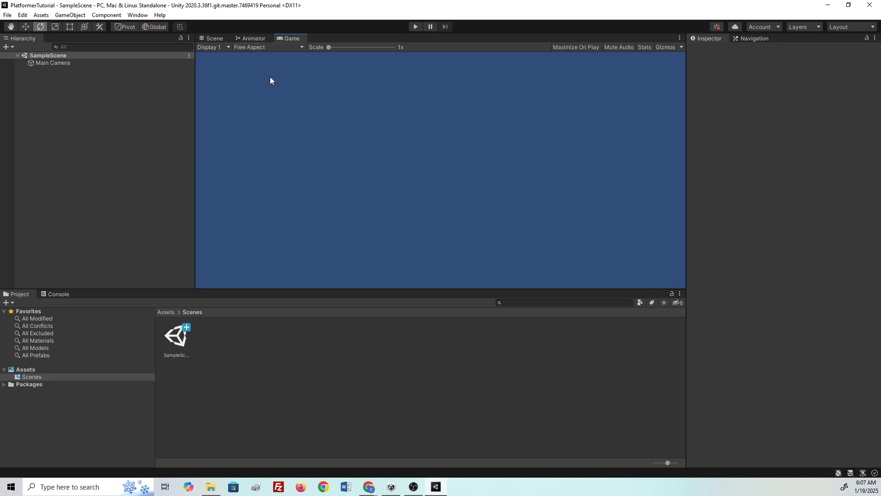
left_click(266, 50)
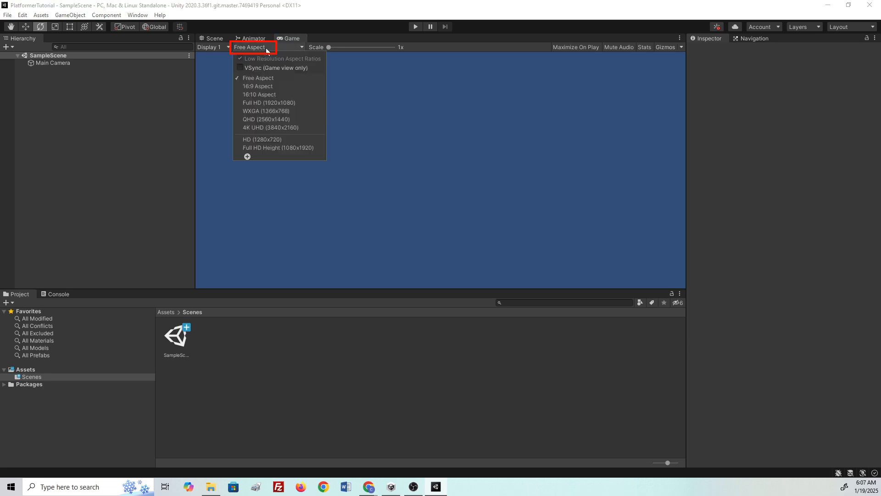
left_click(280, 104)
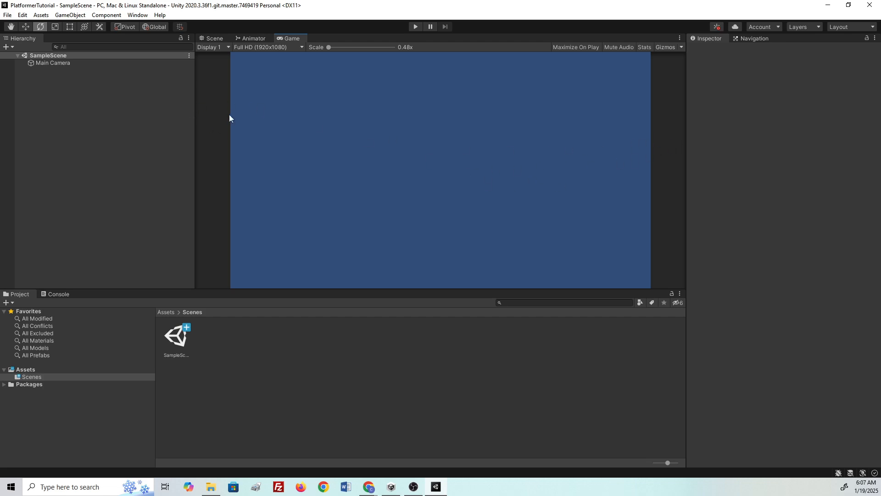
left_click(214, 39)
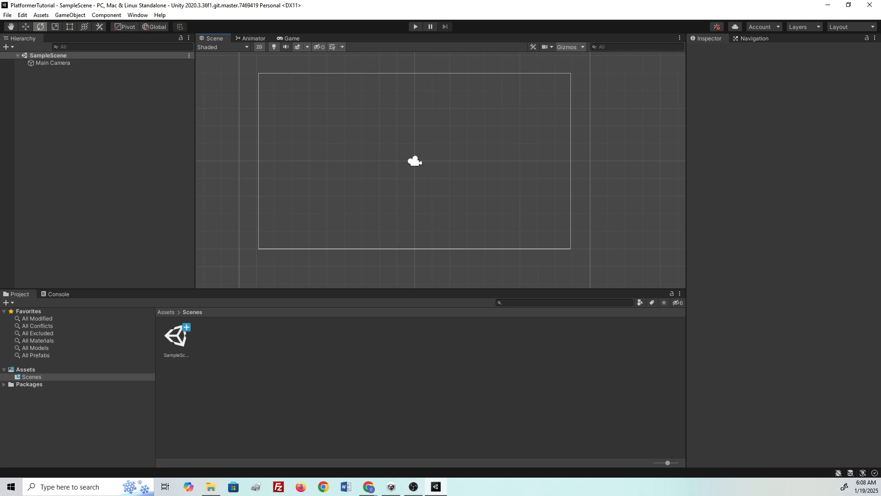
- Create _Characters and _Environments folders inside Assets
left_click(26, 370)
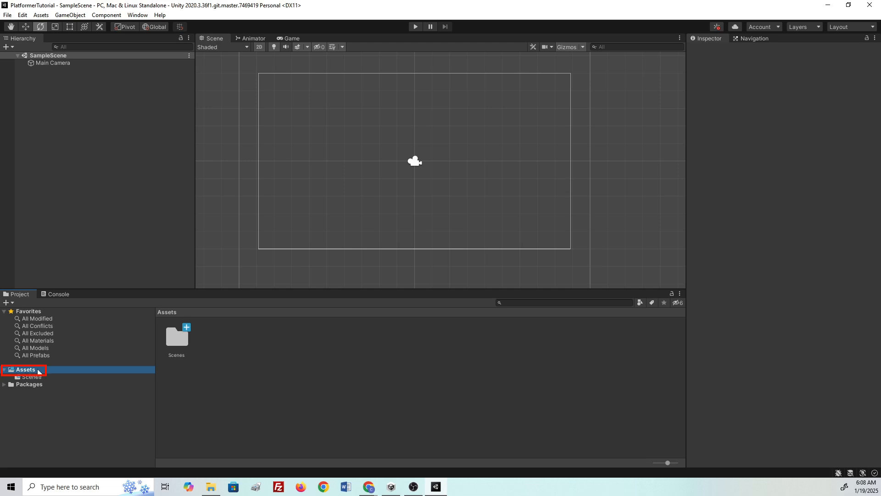
right_click(38, 371)
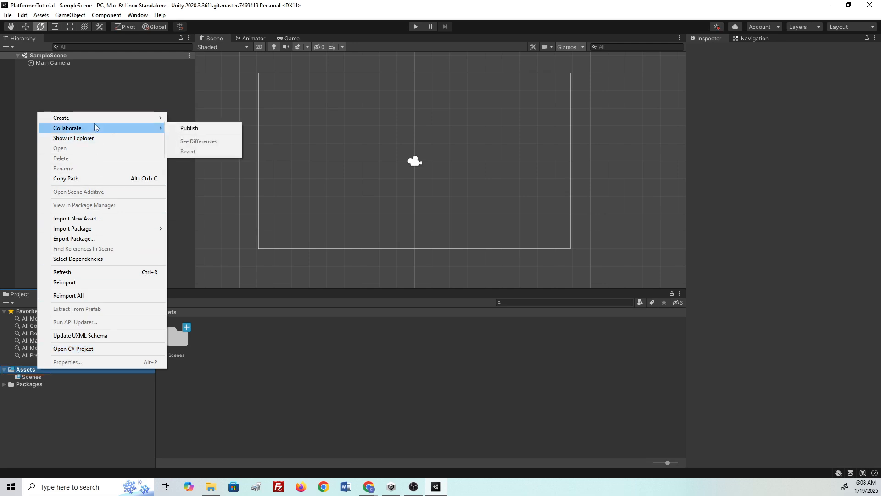
mouse_move(96, 122)
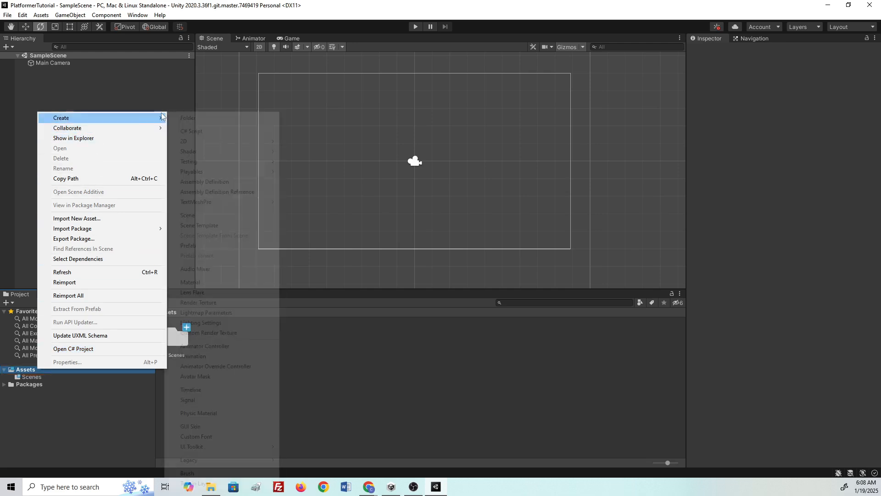
left_click(188, 118)
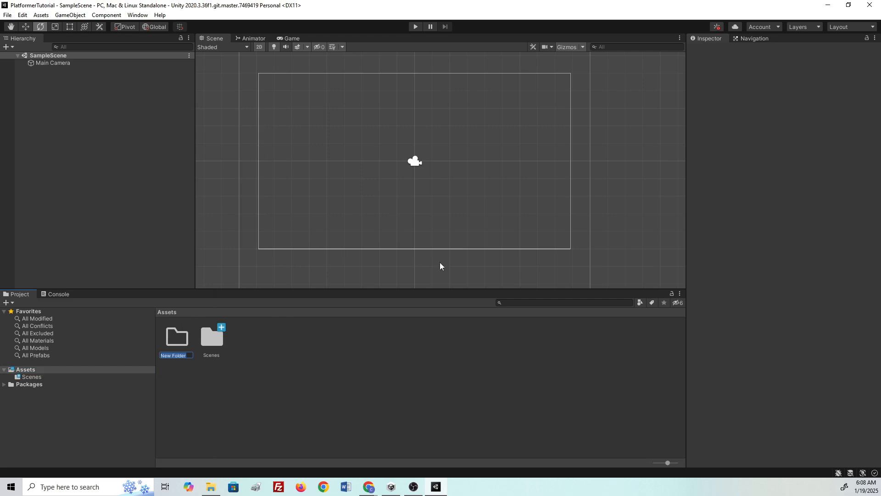
key("BackSpace")
type("_Characters")
key("Return")
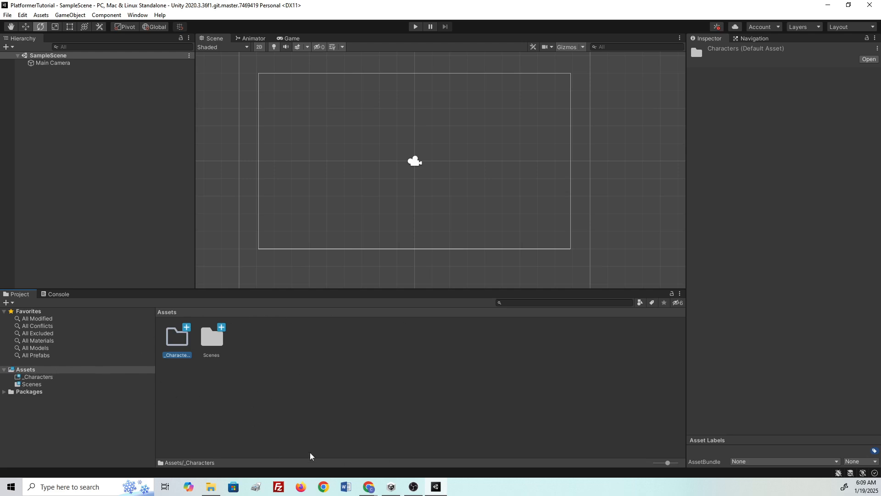
right_click(267, 410)
mouse_move(362, 164)
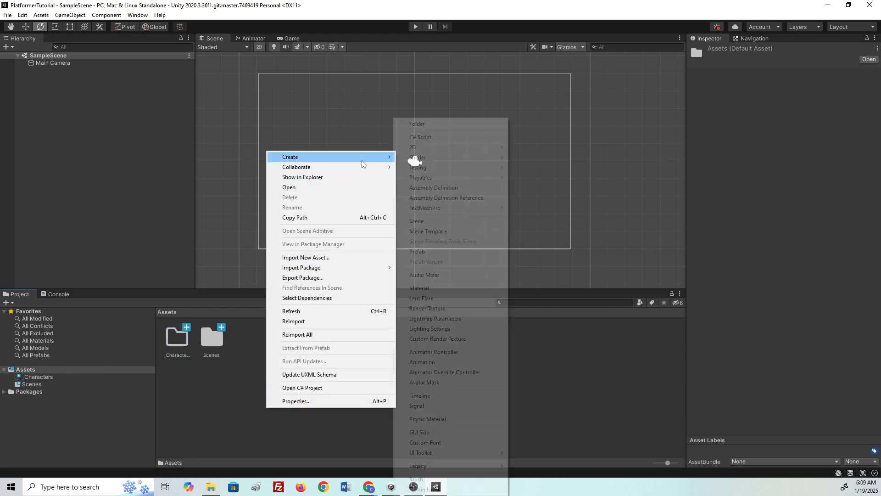
left_click(420, 124)
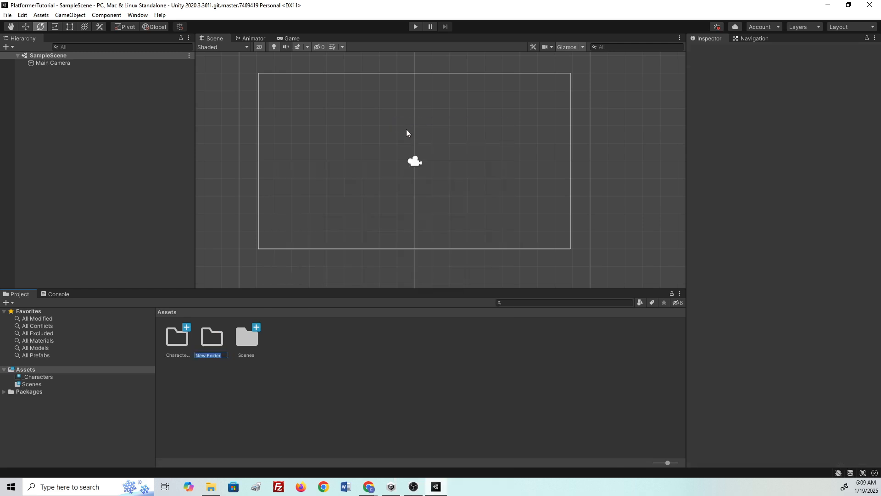
key("BackSpace")
type("_Env")
type("ironments")
key("Return")
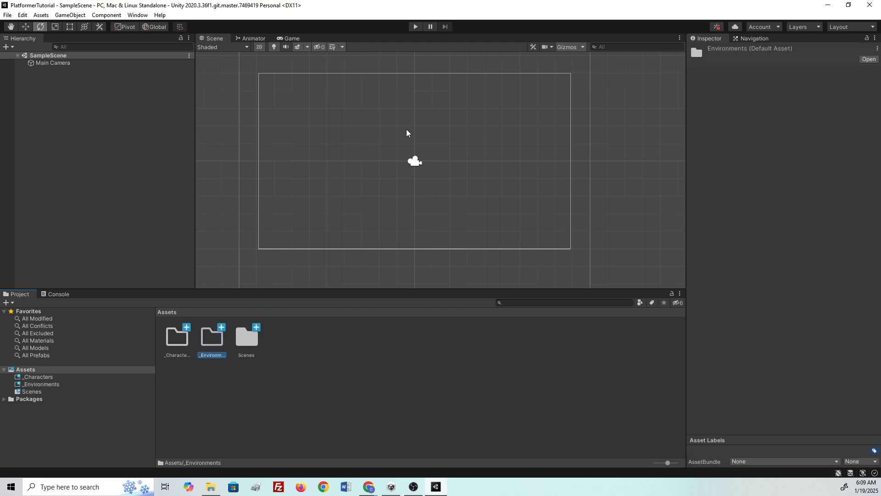
- Add _Audio, _Scripts and _Items&VFX folders to Assets
right_click(242, 397)
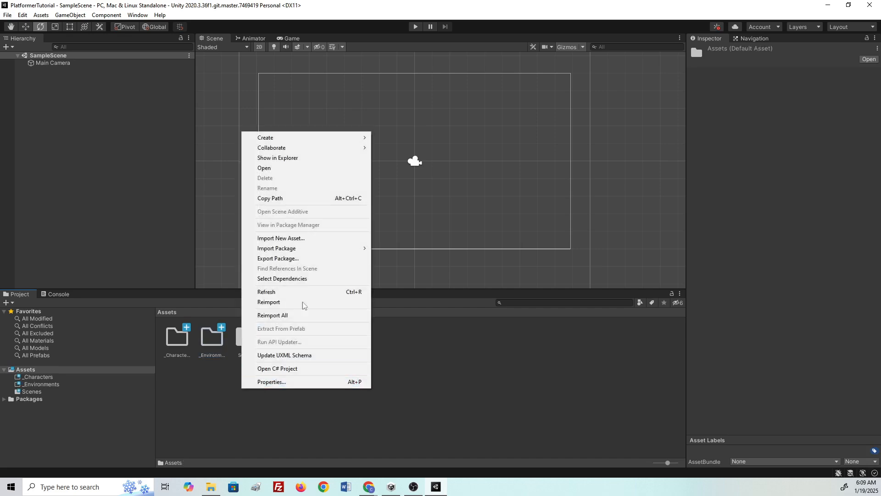
mouse_move(326, 152)
left_click(374, 123)
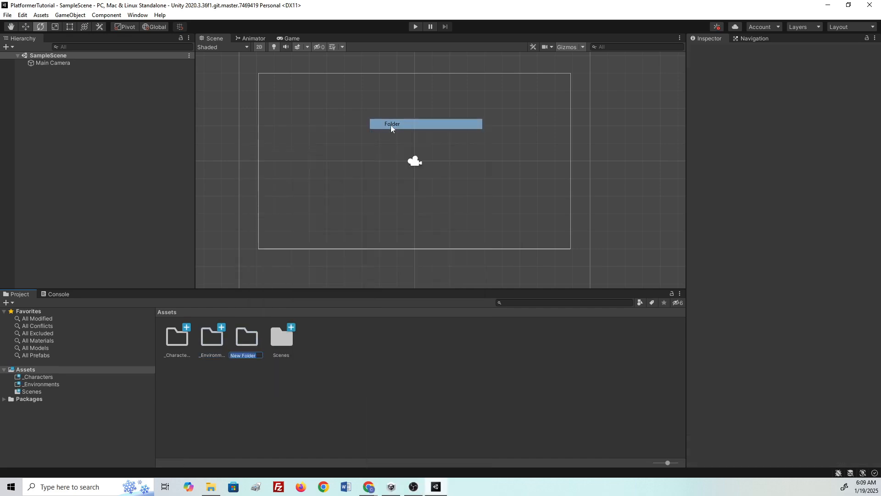
type("_")
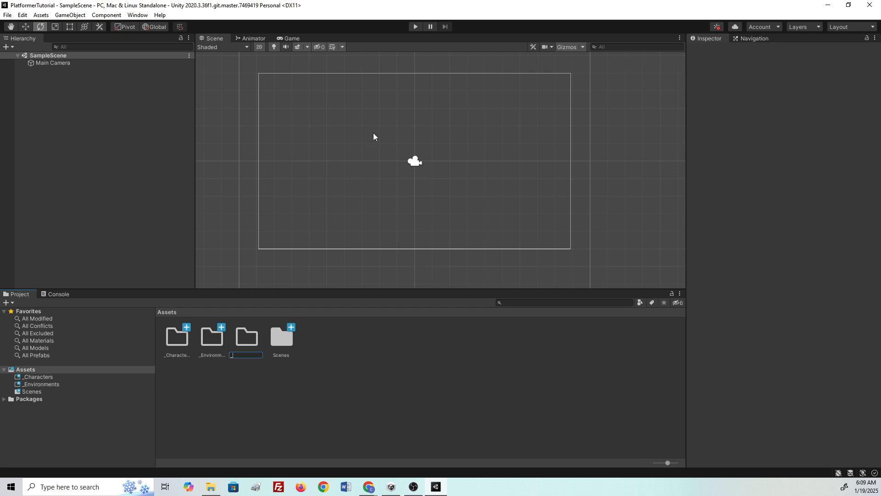
type("Audio")
key("Return")
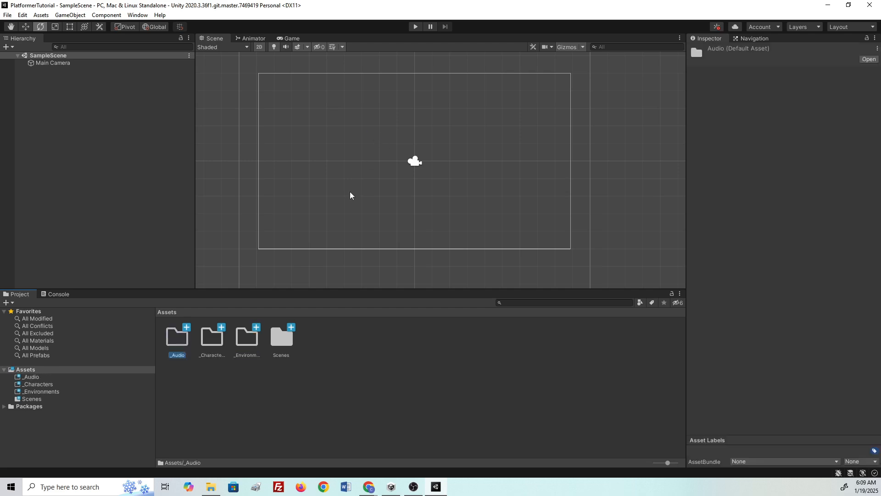
right_click(339, 377)
mouse_move(404, 127)
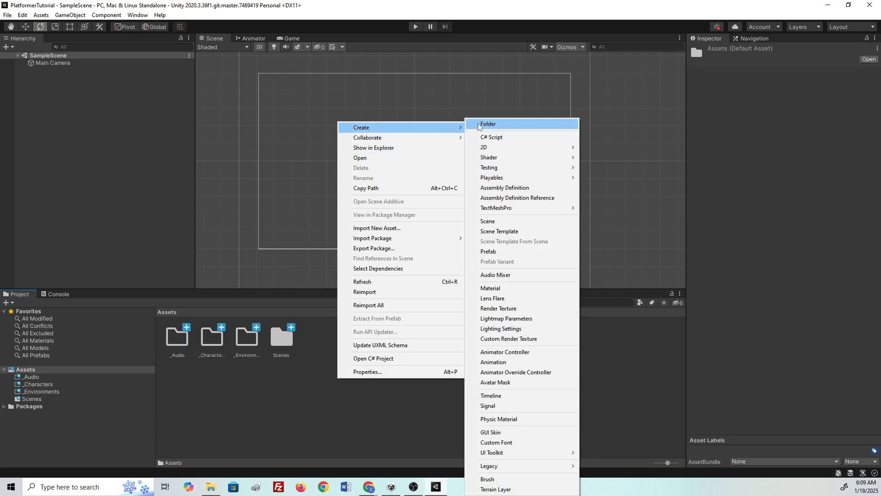
left_click(478, 124)
type("_")
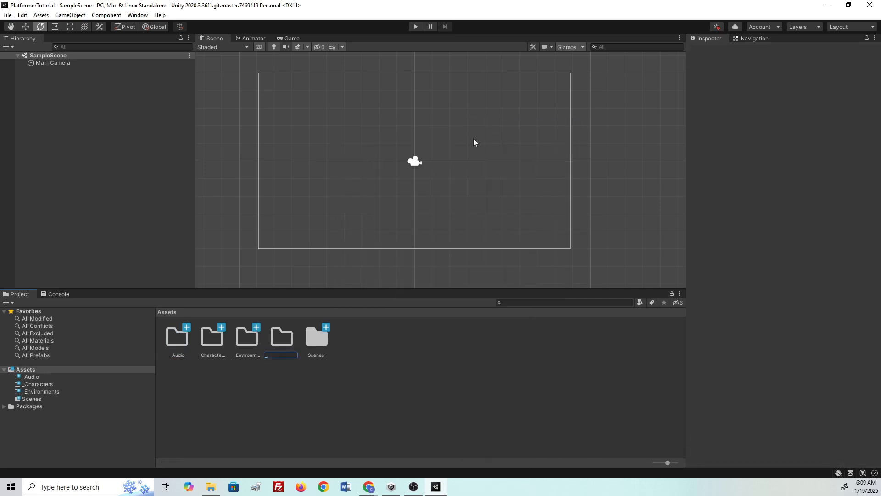
type("Scripts")
key("Return")
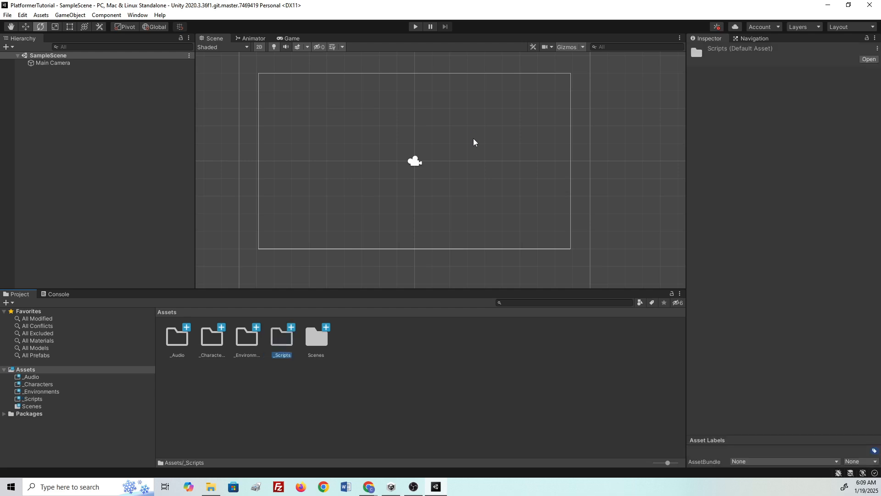
right_click(417, 393)
mouse_move(465, 145)
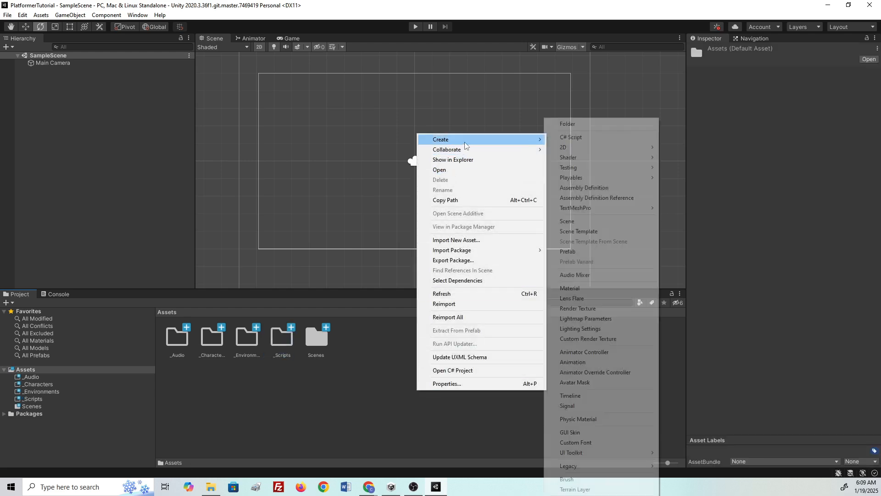
left_click(560, 128)
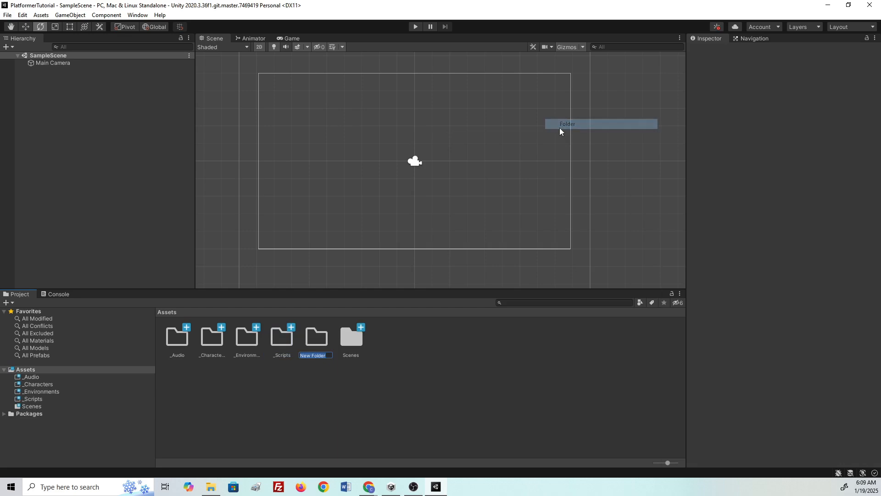
type("_Items&VFX")
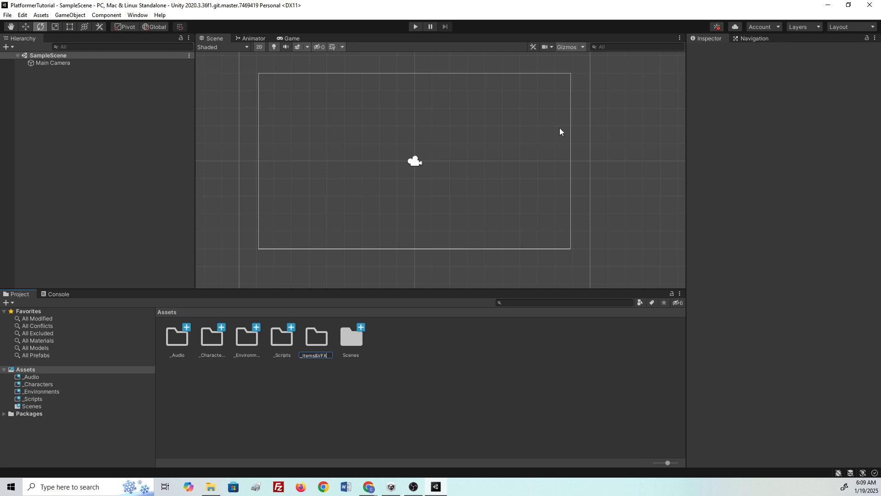
key("Return")
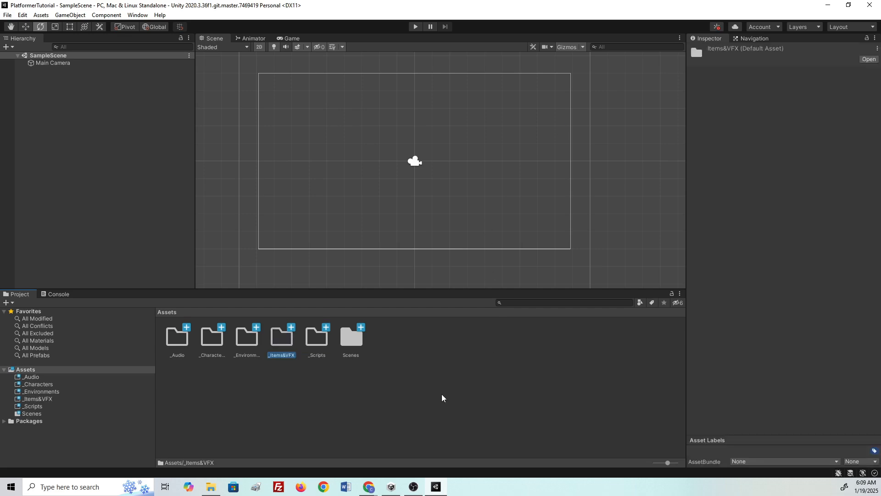
- Delete the accidental folder named only '_'
right_click(442, 397)
mouse_move(473, 143)
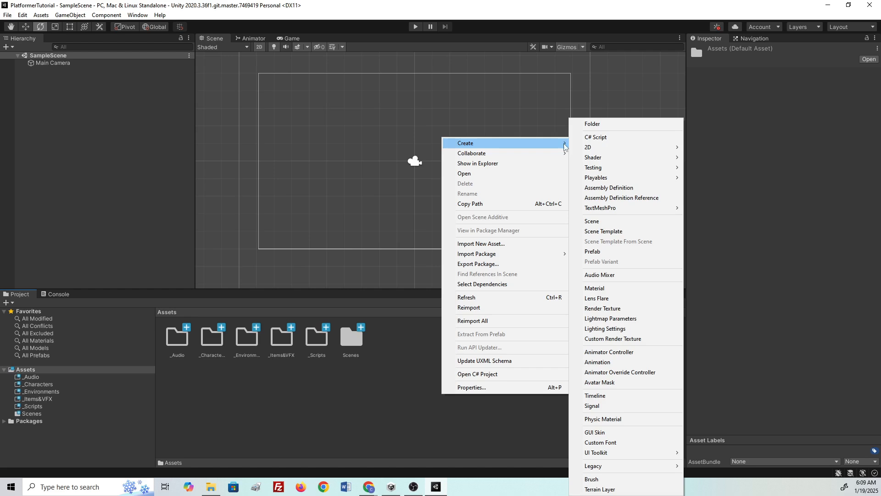
left_click(594, 123)
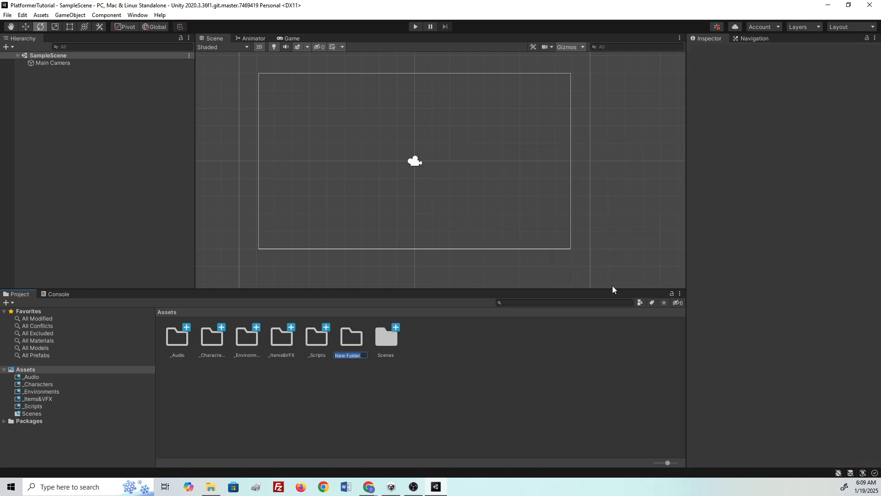
type("_")
key("Return")
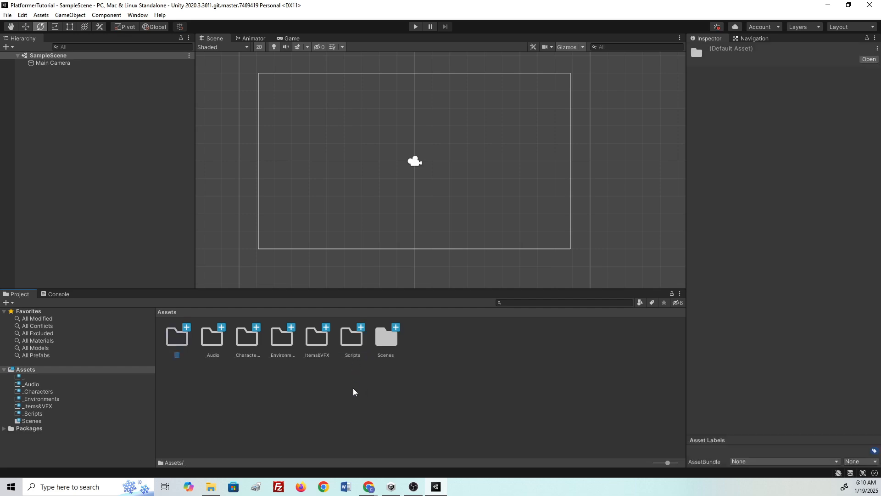
right_click(174, 351)
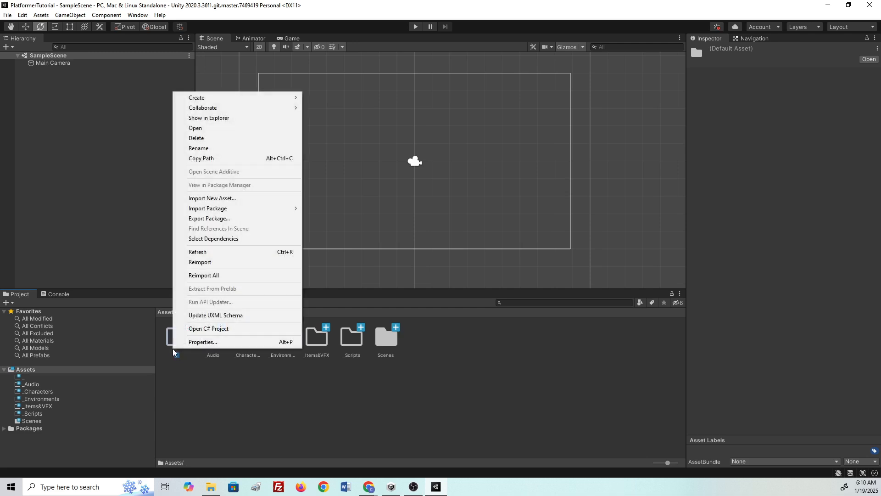
left_click(205, 138)
left_click(459, 259)
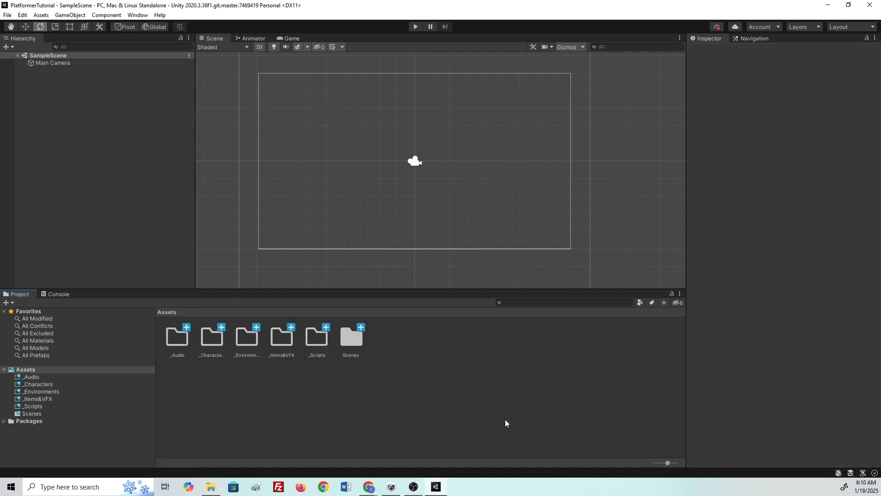
- Rename the Scenes folder to _Scenes by adding an underscore prefix
left_click(350, 342)
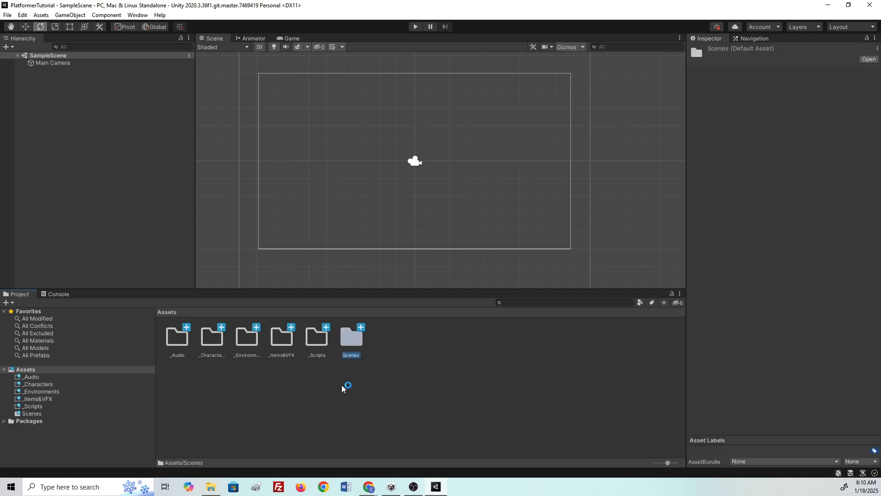
right_click(351, 351)
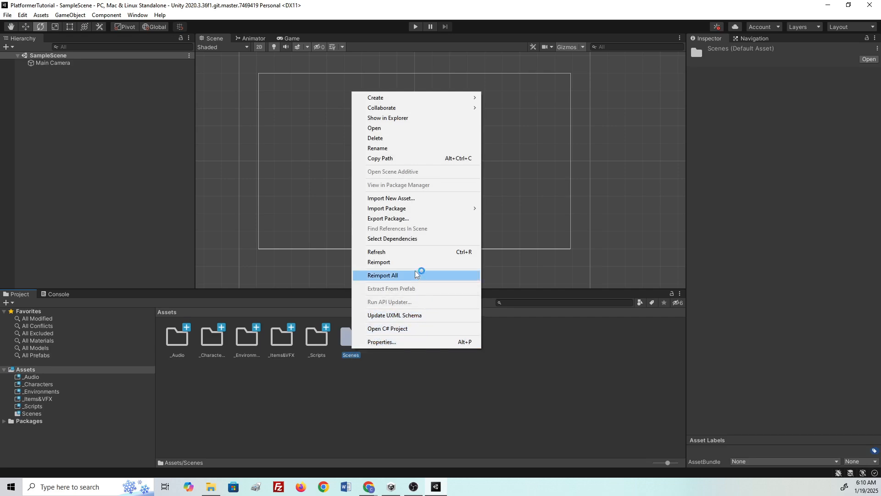
left_click(402, 150)
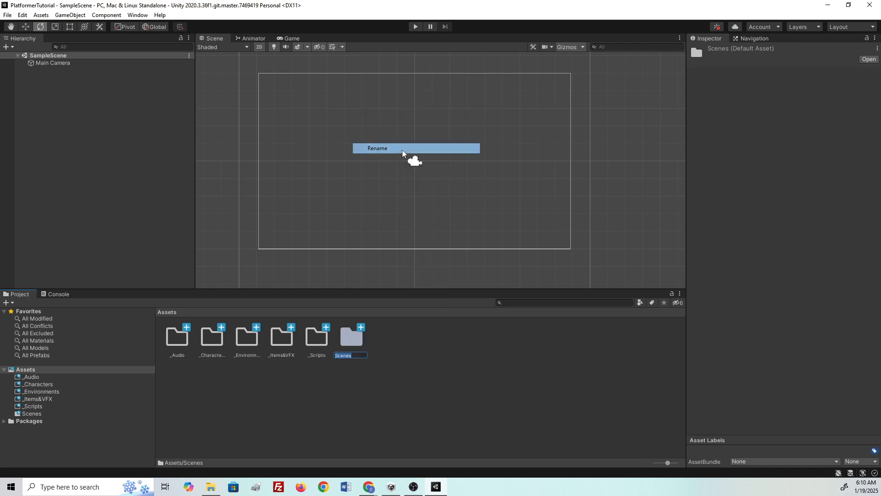
key("Home")
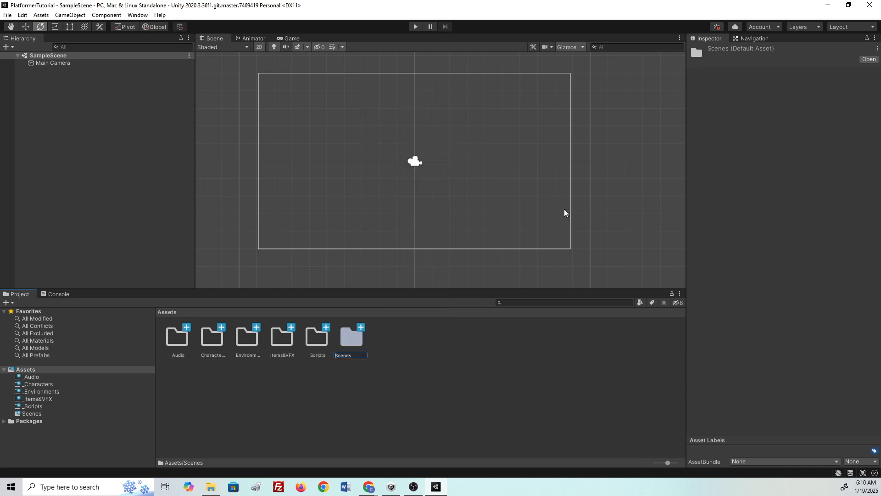
type("_")
key("Return")
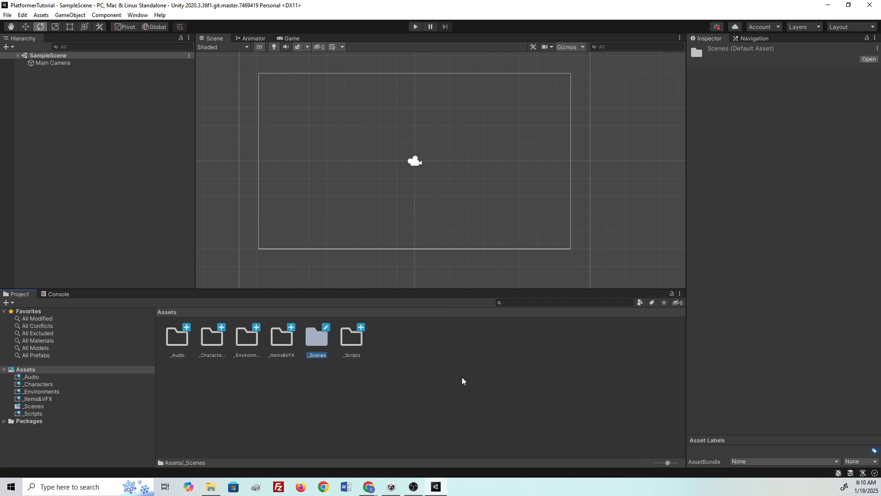
left_click(474, 376)
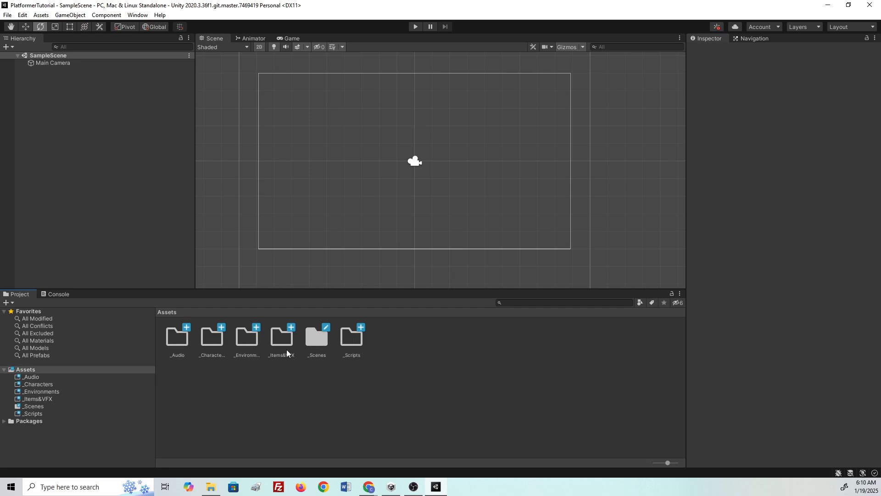
- Save the current scene as testLevel inside the _Scenes folder
double_click(317, 345)
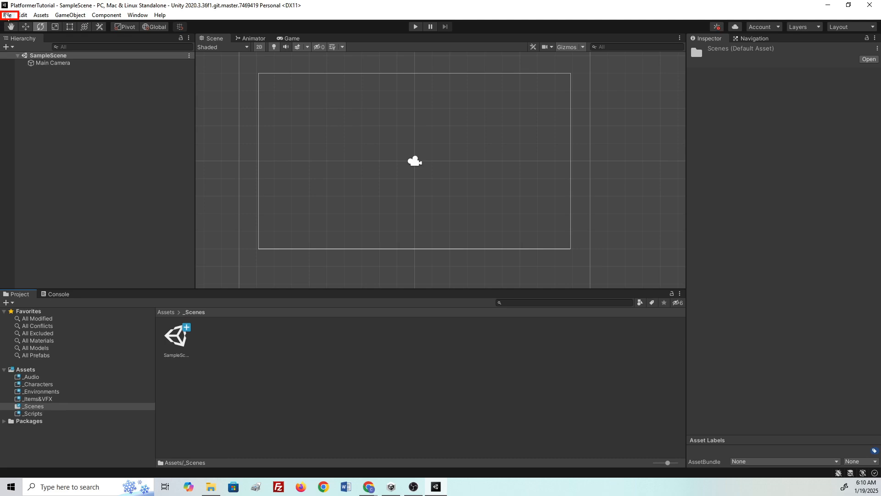
left_click(7, 16)
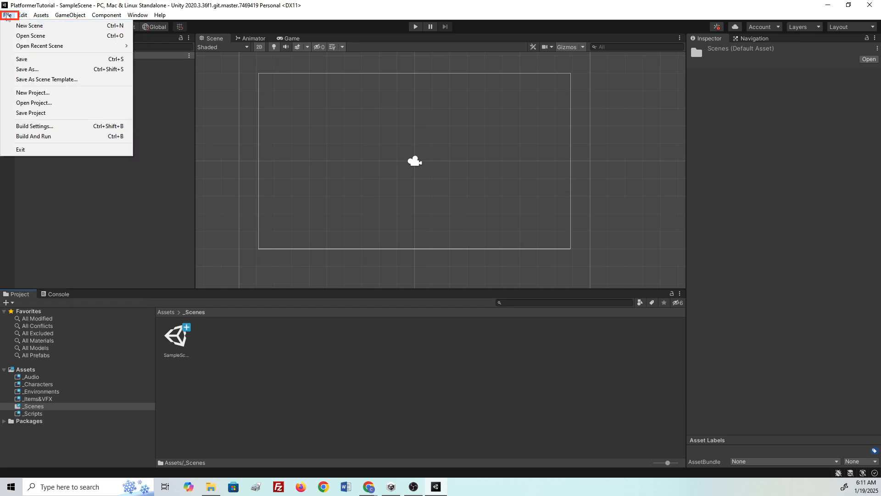
left_click(29, 70)
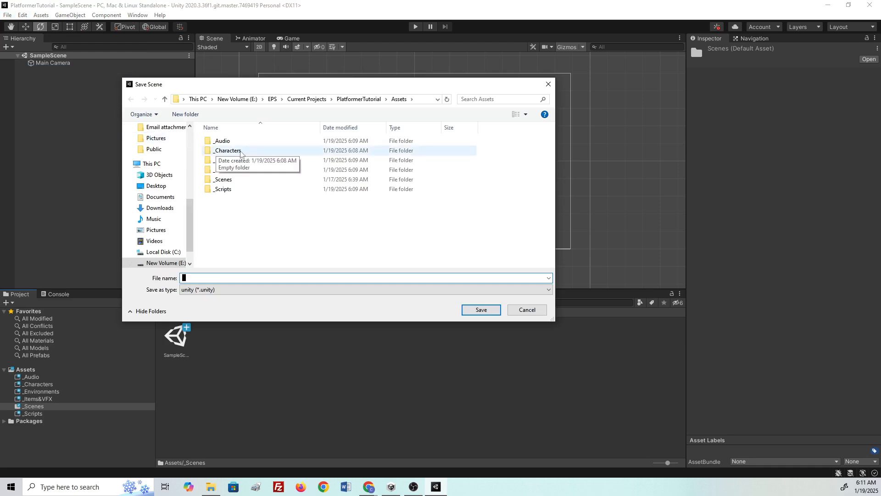
left_click(238, 181)
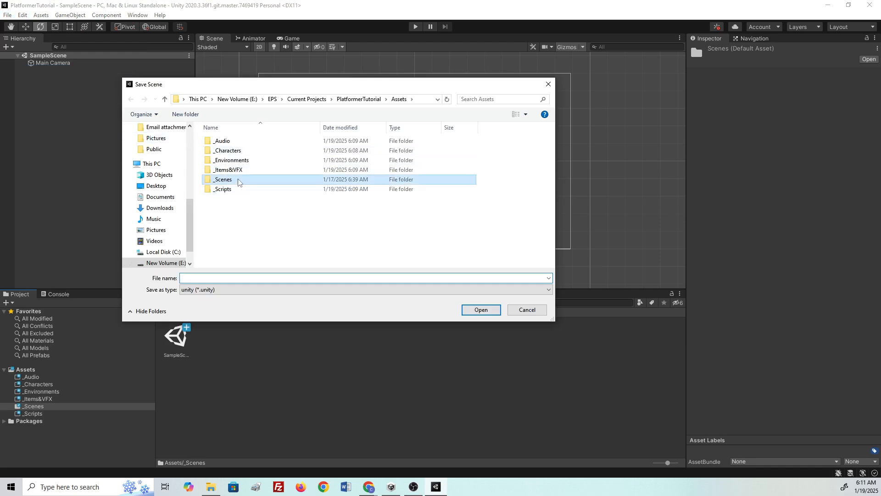
double_click(238, 180)
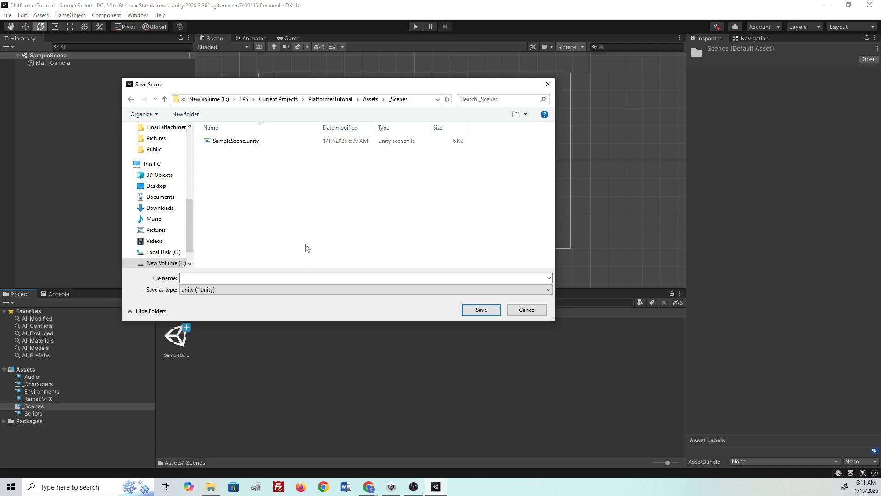
left_click(299, 277)
type("t")
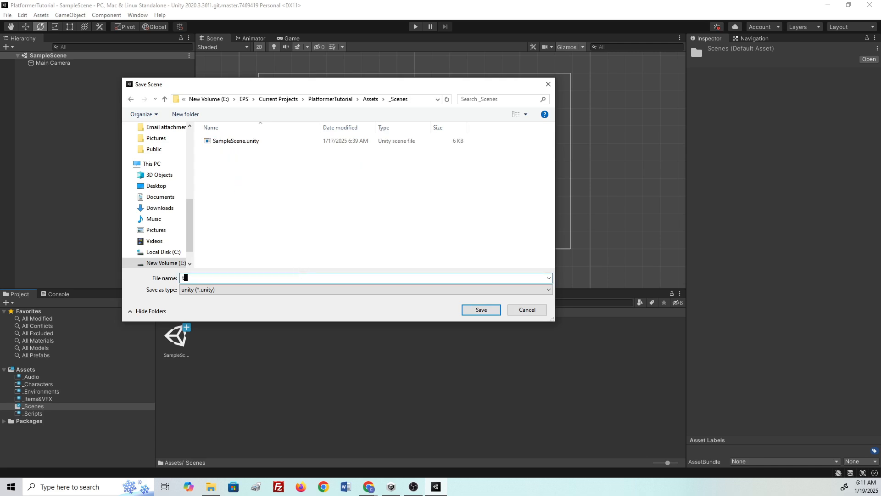
type("estLevel")
left_click(481, 312)
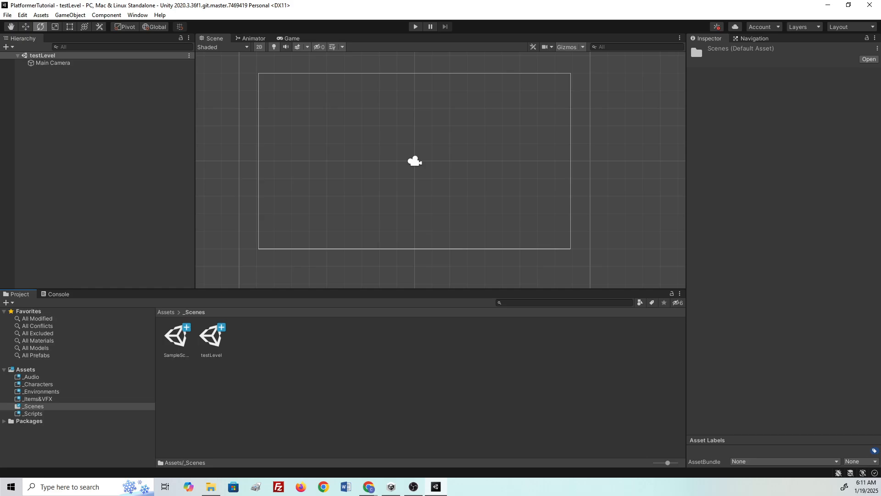
key("alt+Tab")
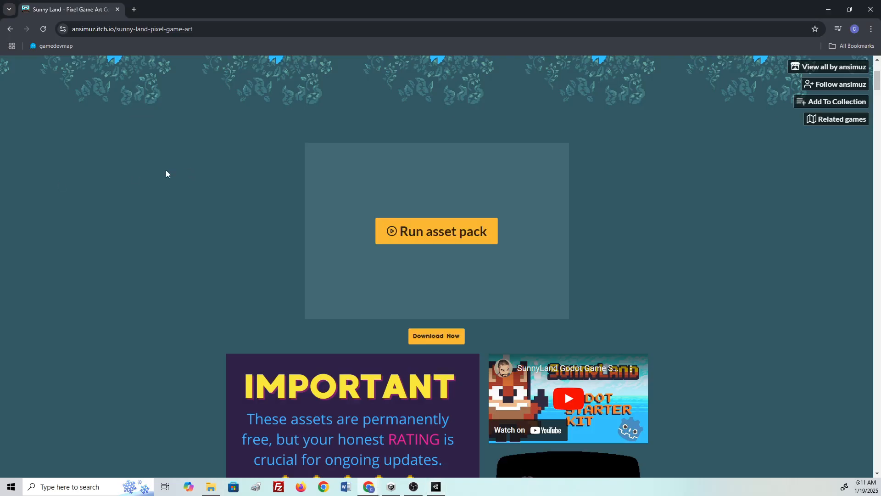
- Scroll through the Sunny Land itch.io page to review the asset pack
scroll(229, 237, "up", 4)
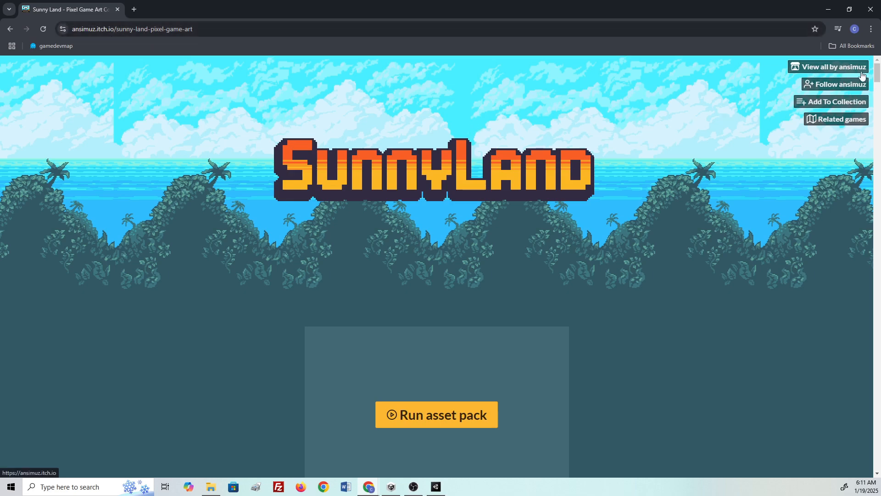
scroll(647, 182, "down", 4)
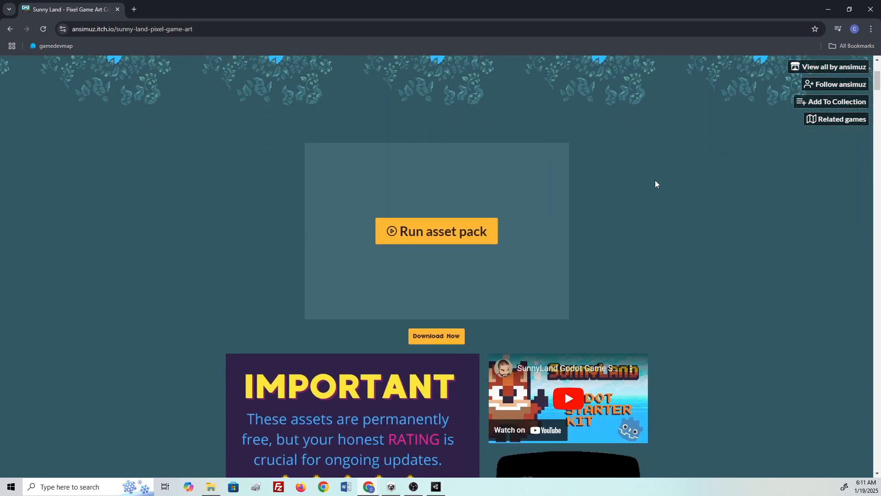
scroll(705, 203, "down", 5)
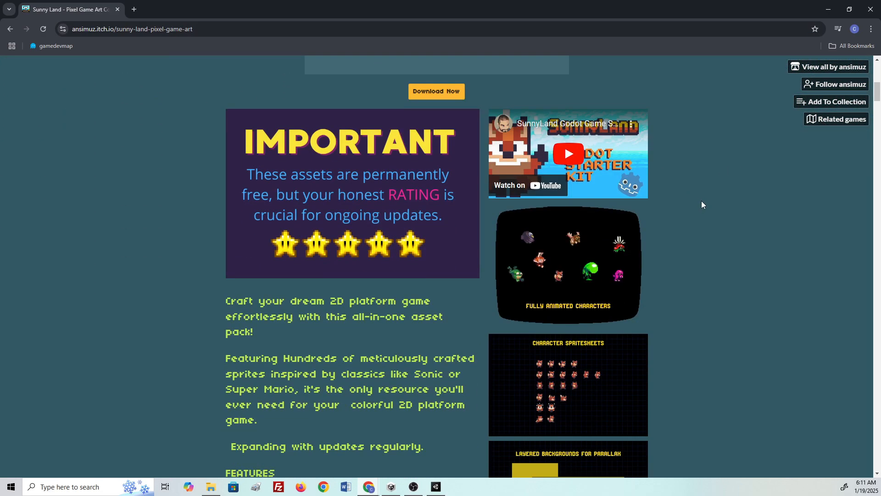
scroll(704, 204, "down", 14)
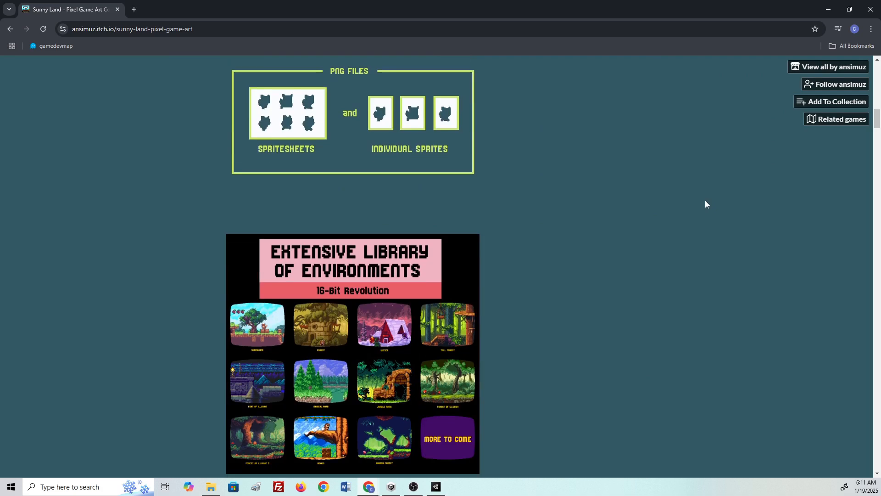
scroll(709, 197, "down", 8)
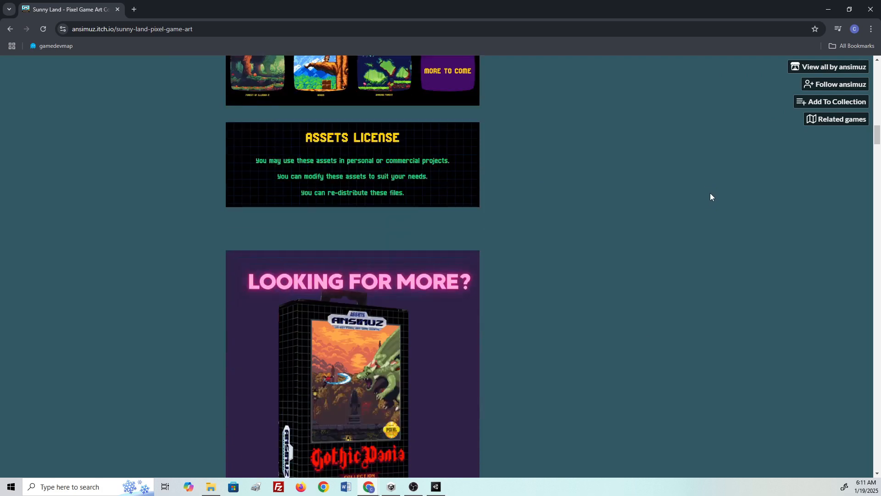
scroll(711, 197, "down", 4)
scroll(704, 186, "down", 4)
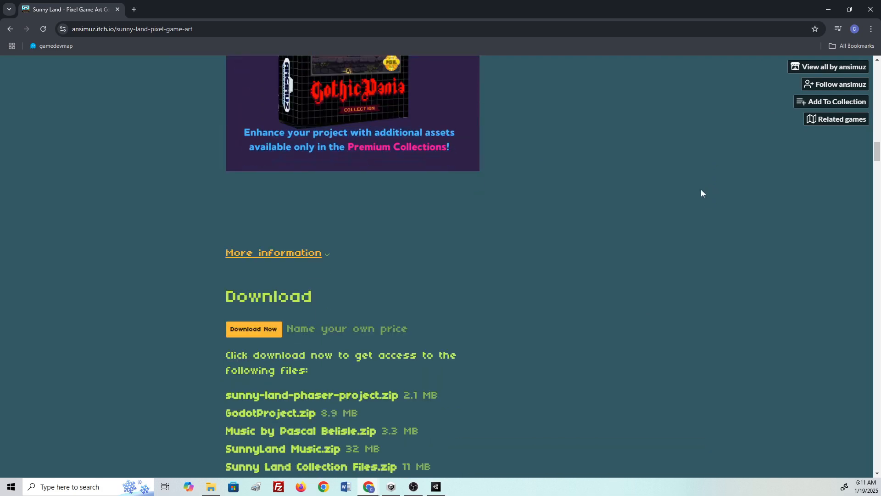
scroll(700, 189, "up", 9)
scroll(701, 189, "up", 20)
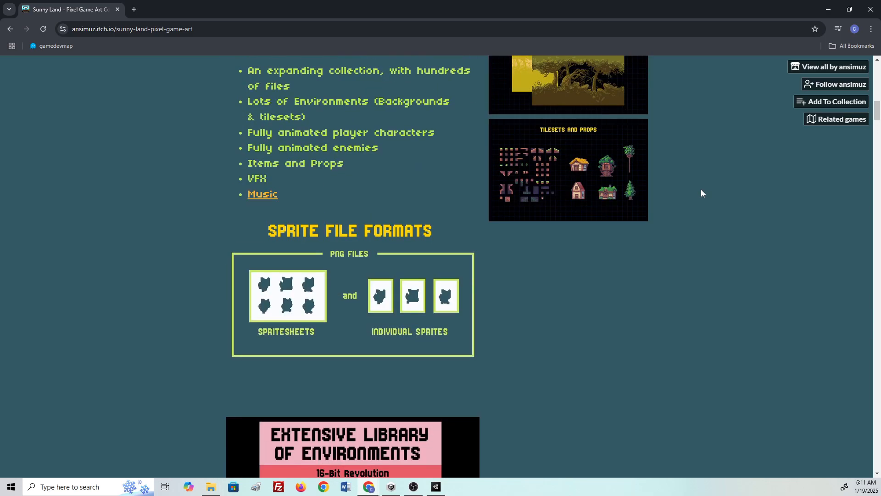
scroll(701, 189, "down", 20)
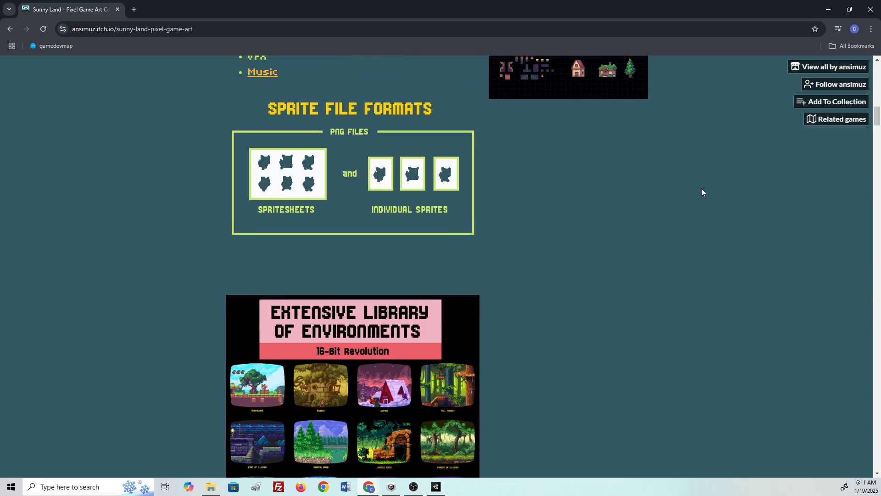
scroll(702, 192, "down", 9)
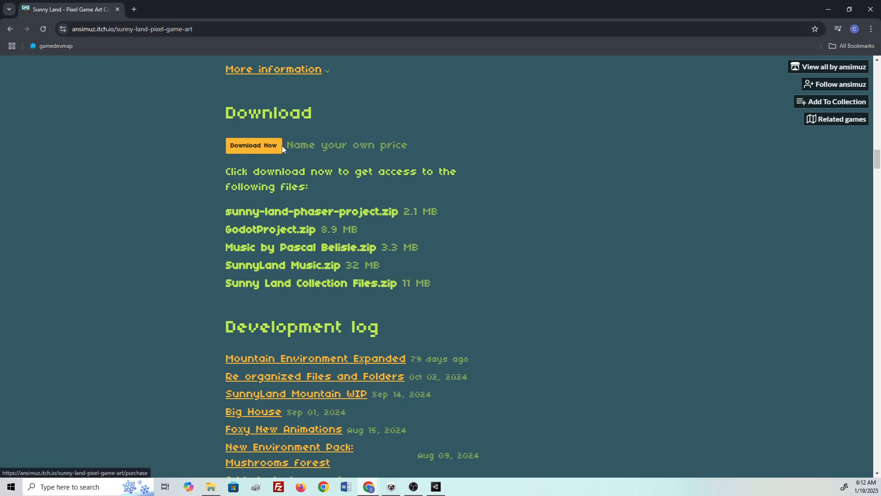
- Open the Download Now options, dismiss the payment prompt, and close the browser
left_click(246, 145)
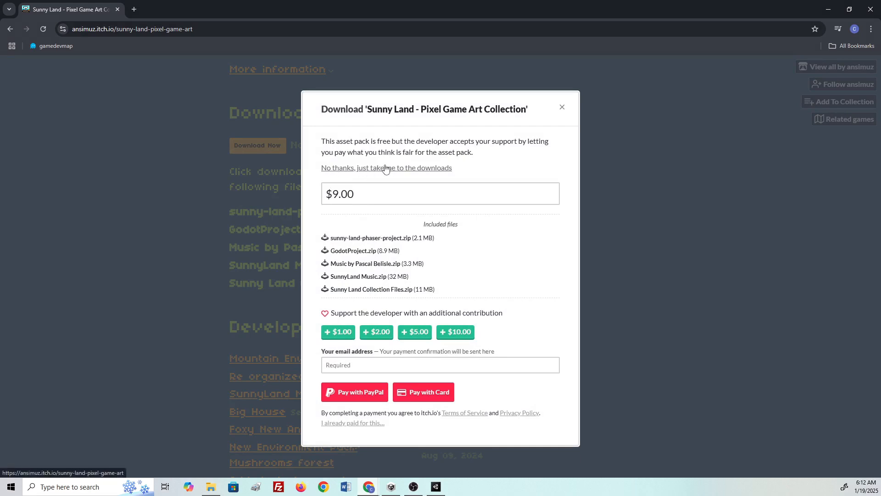
left_click(562, 107)
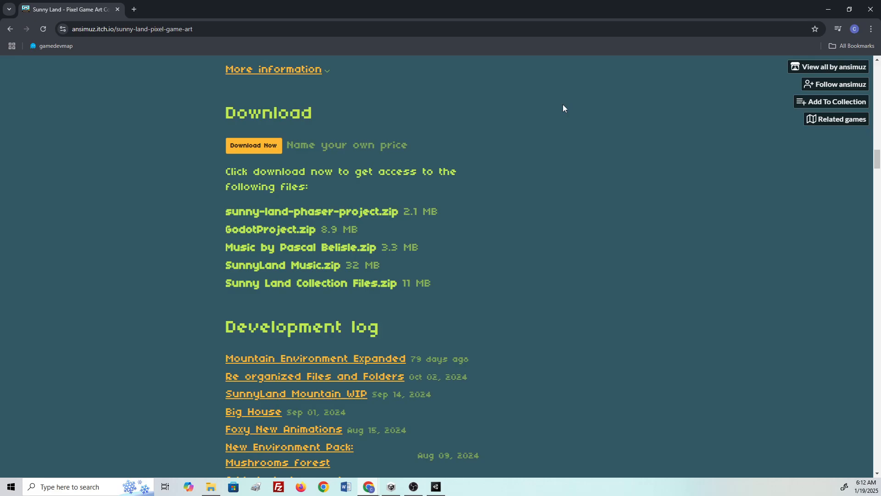
left_click(871, 10)
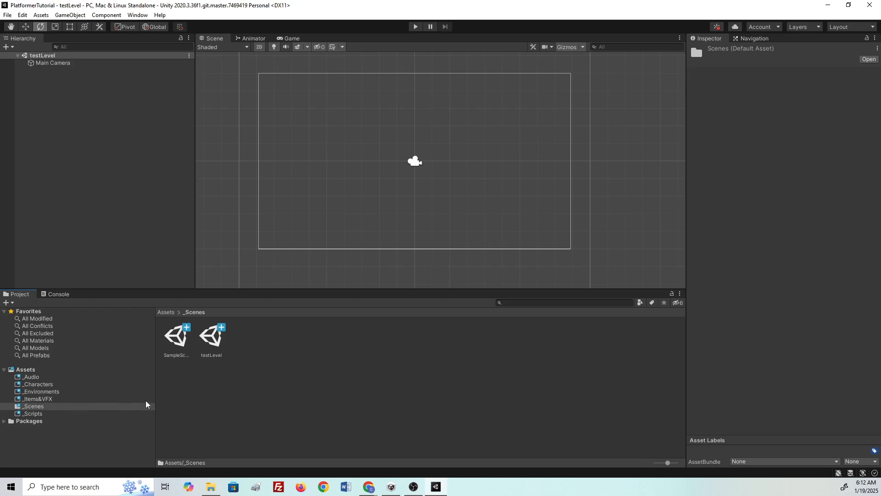
left_click(45, 384)
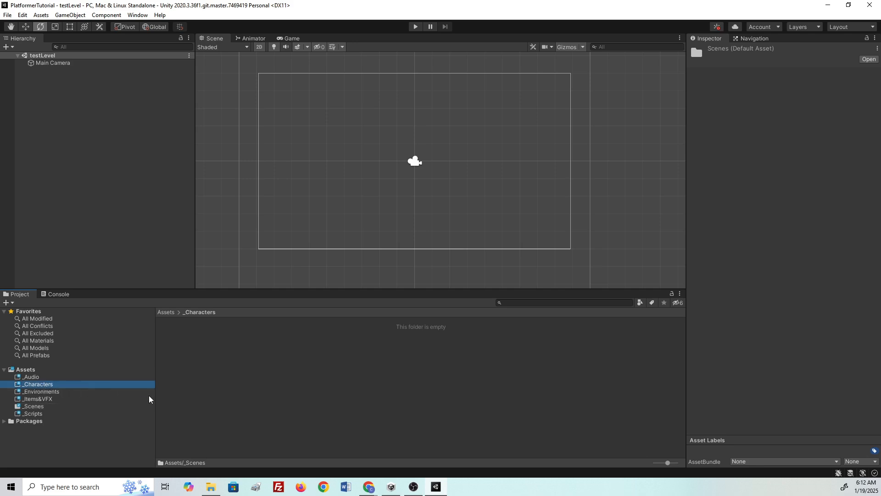
right_click(203, 365)
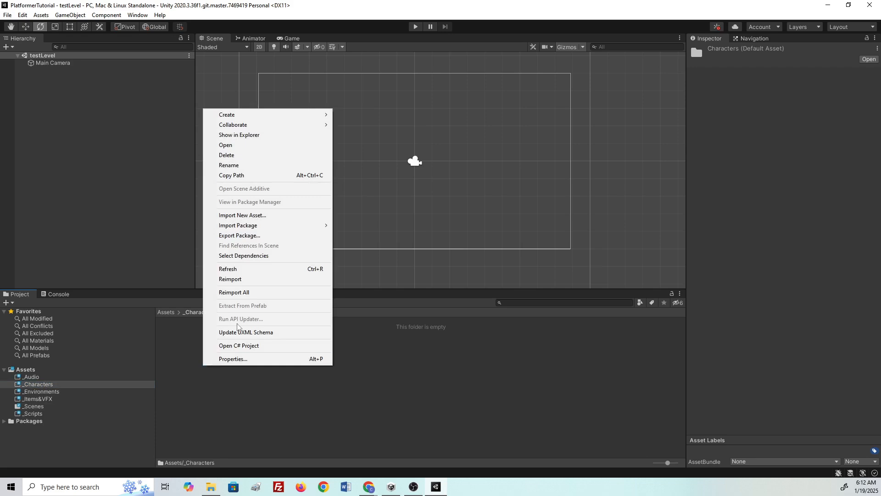
left_click(268, 215)
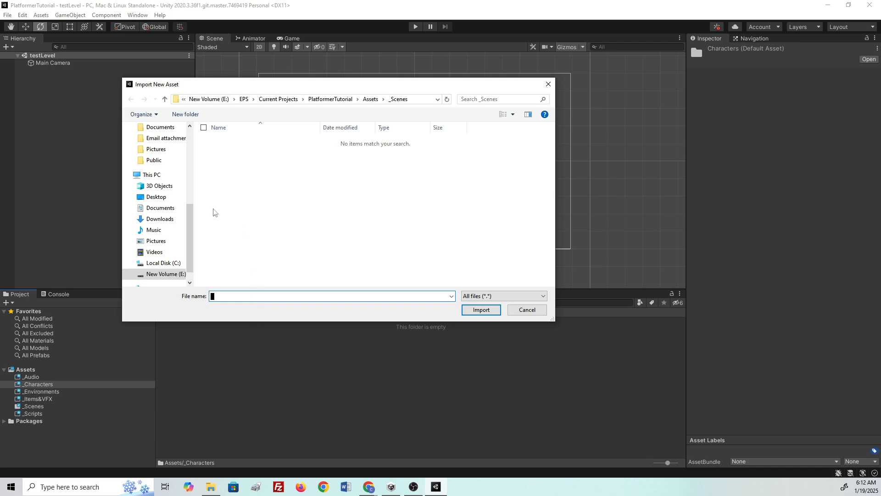
left_click(160, 219)
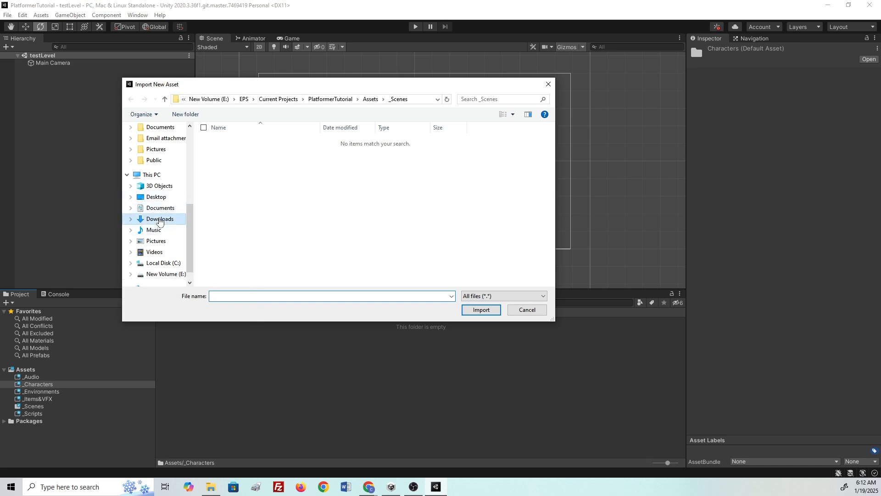
scroll(365, 216, "down", 5)
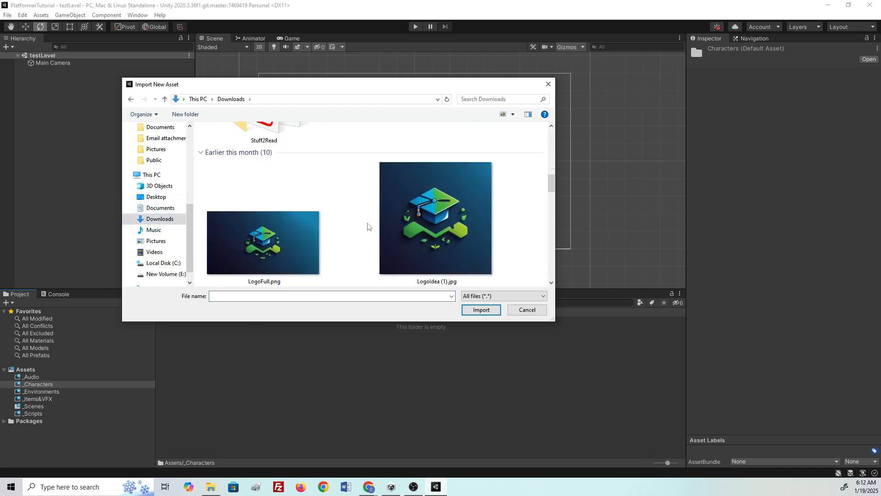
scroll(367, 226, "down", 6)
left_click(421, 218)
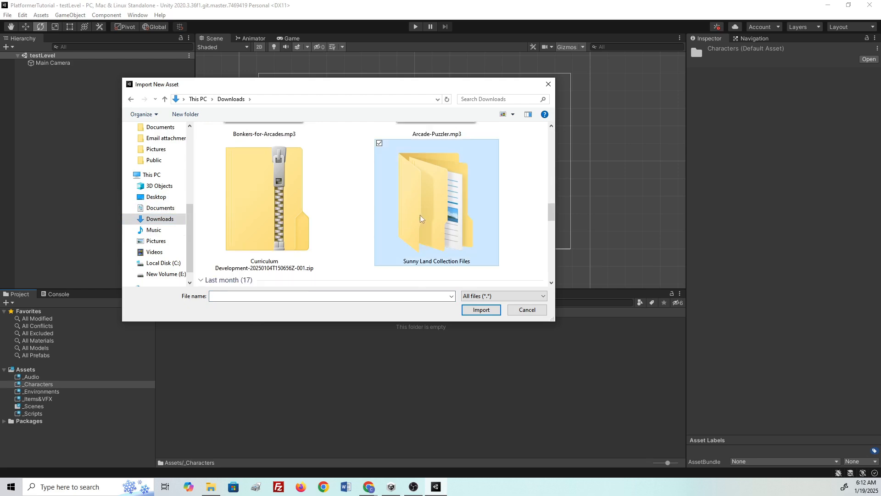
double_click(420, 216)
double_click(237, 142)
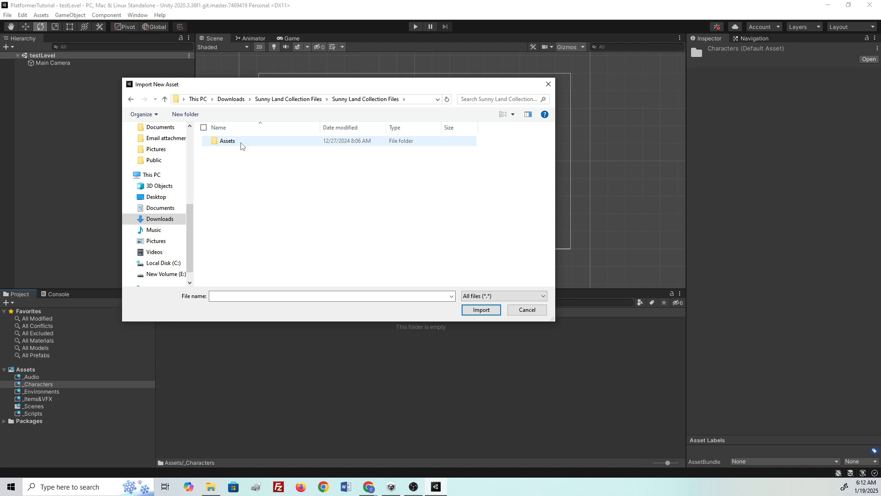
double_click(244, 142)
double_click(248, 142)
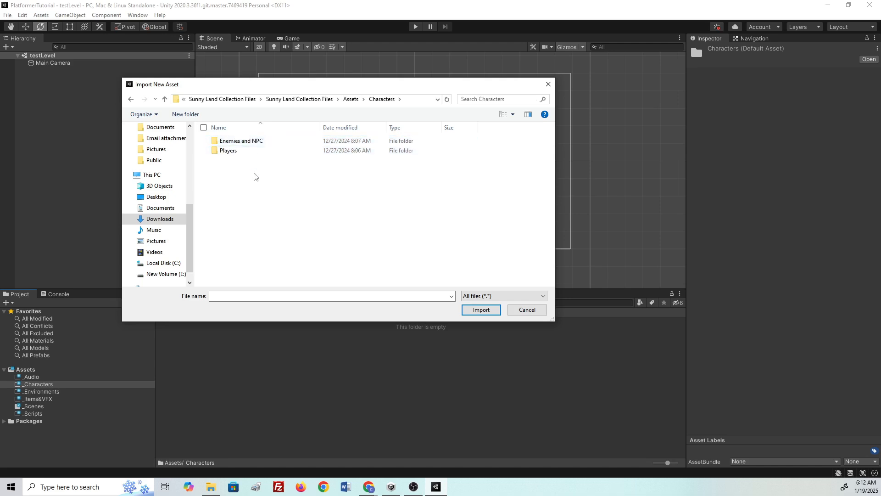
left_click_drag(231, 173, 268, 139)
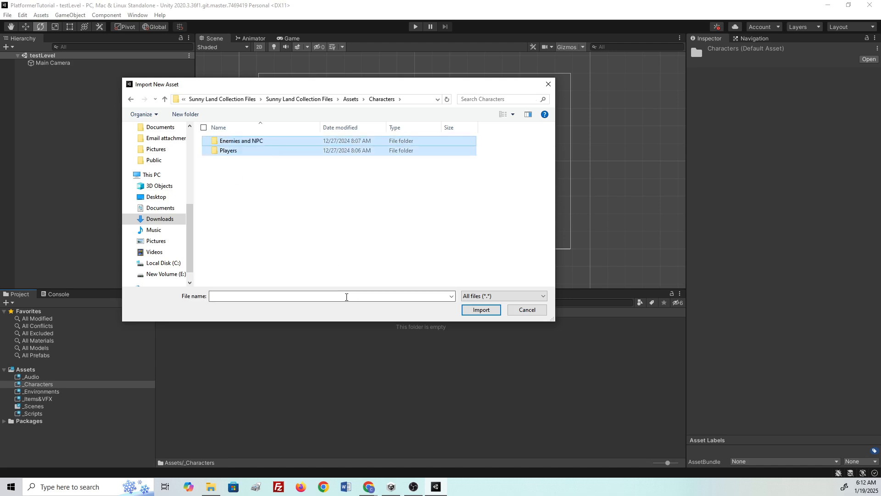
left_click(481, 310)
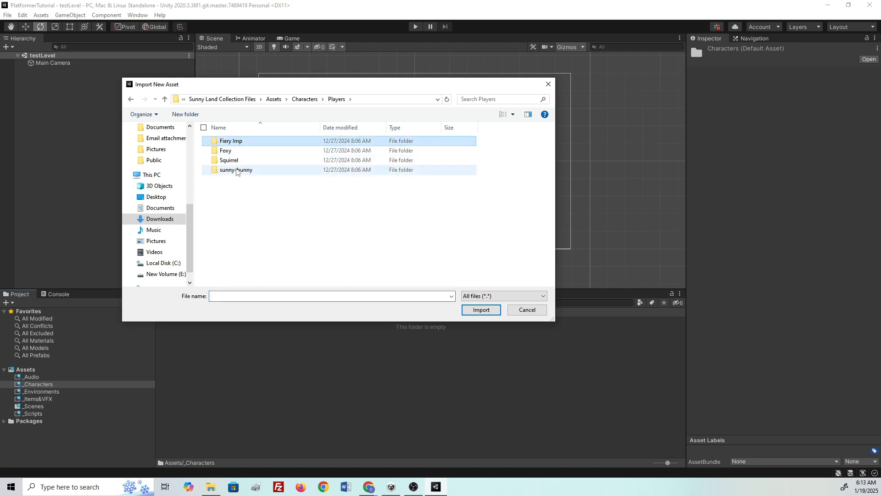
left_click(236, 141)
left_click(258, 212)
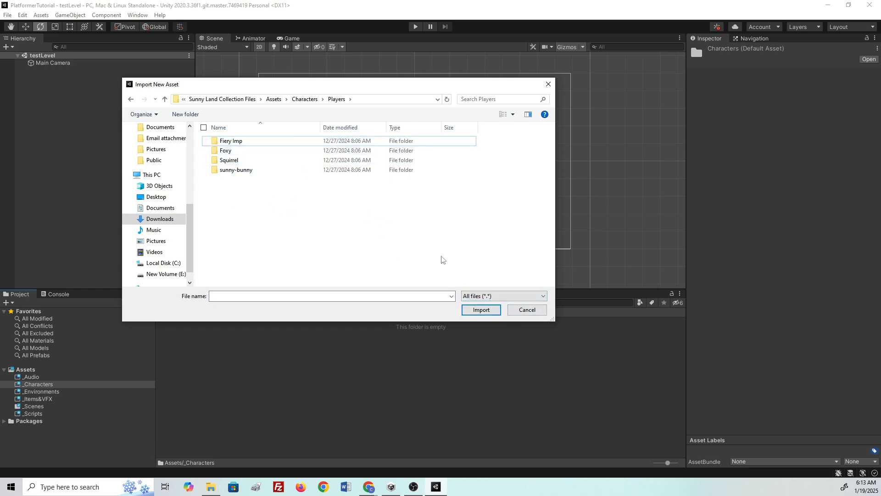
left_click(305, 100)
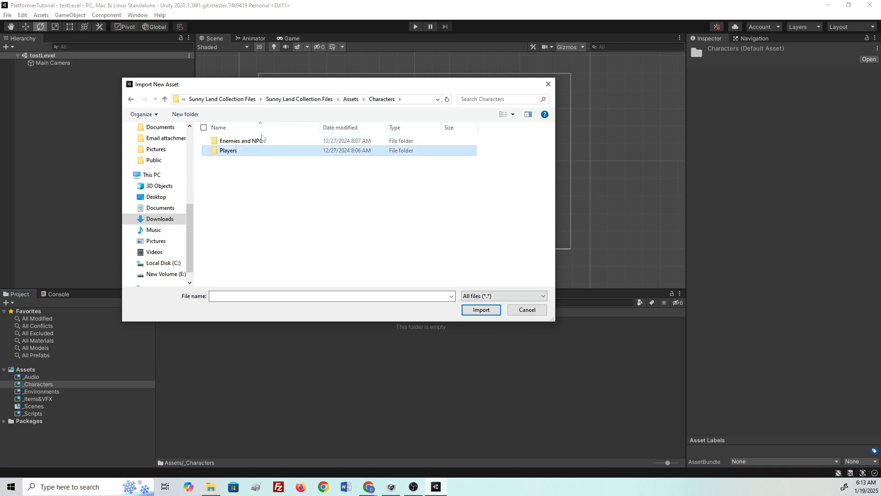
double_click(244, 152)
left_click(526, 312)
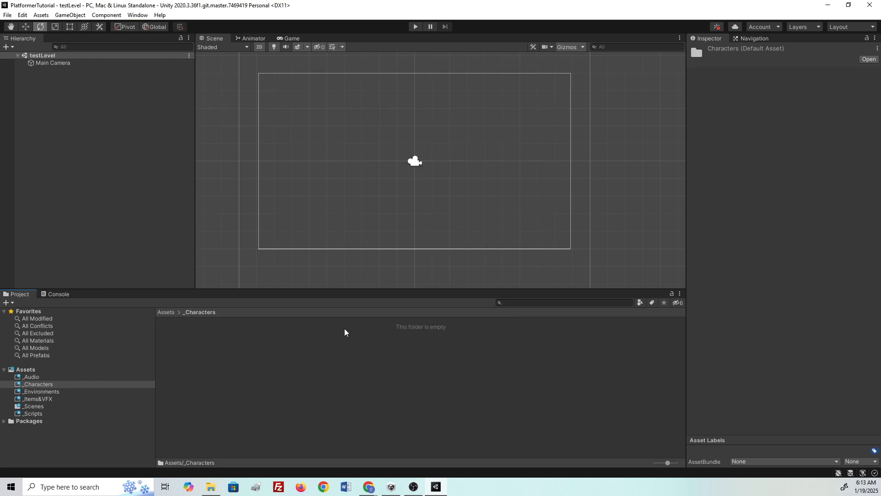
- Drag the Enemies and NPC and Players folders from Explorer into Unity's _Characters folder
left_click(210, 486)
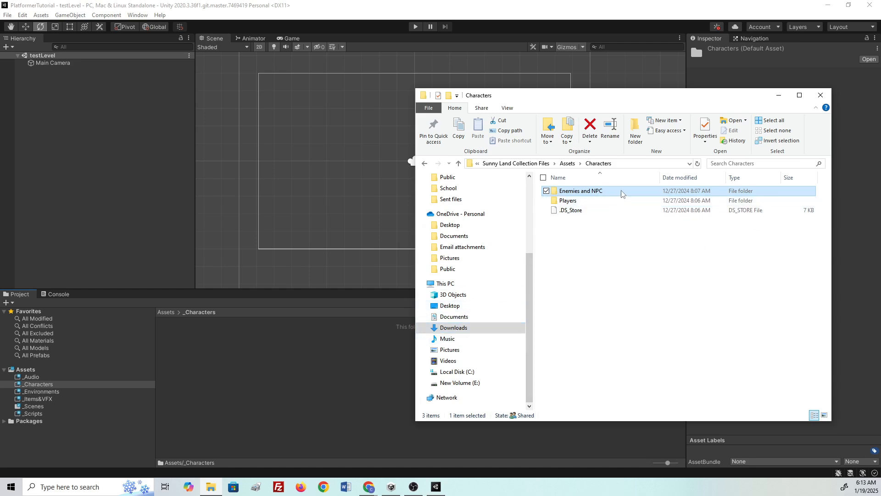
left_click_drag(622, 193, 208, 357)
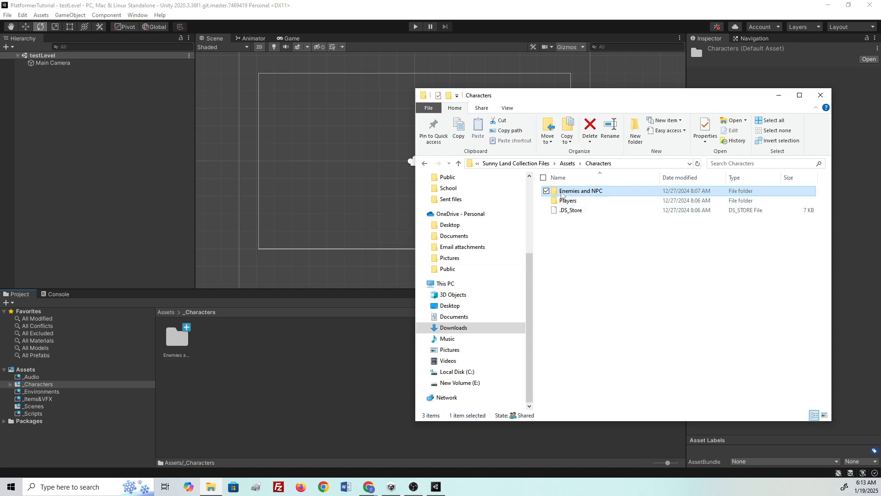
left_click(583, 201)
left_click_drag(588, 205, 289, 382)
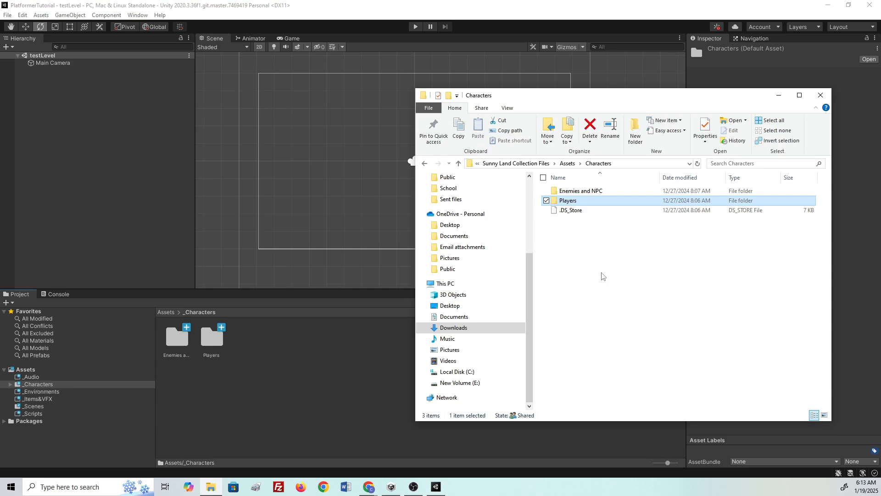
left_click(568, 164)
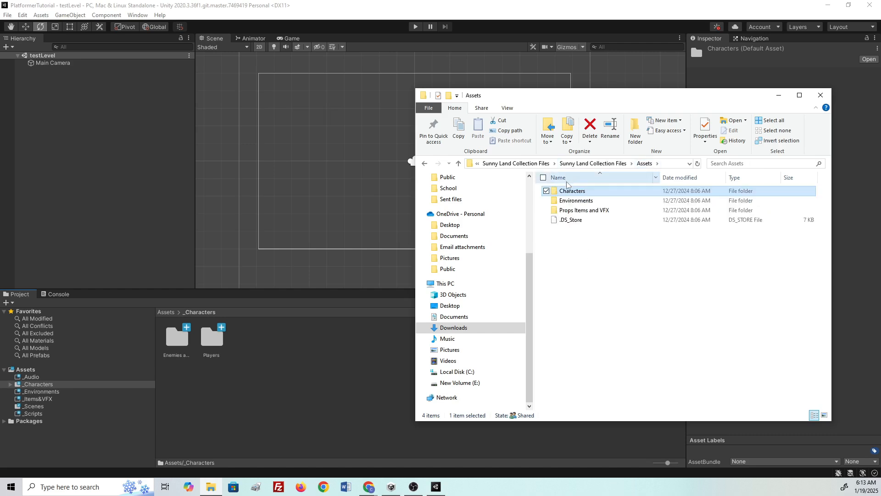
double_click(572, 202)
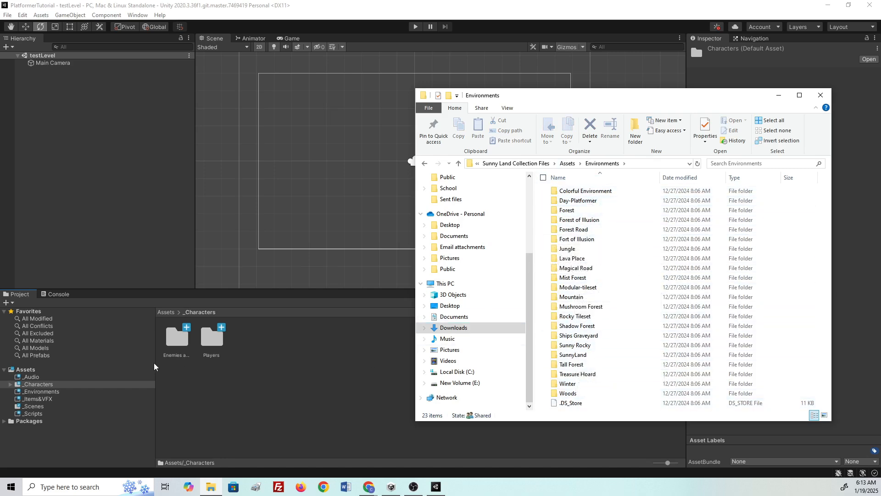
left_click(57, 391)
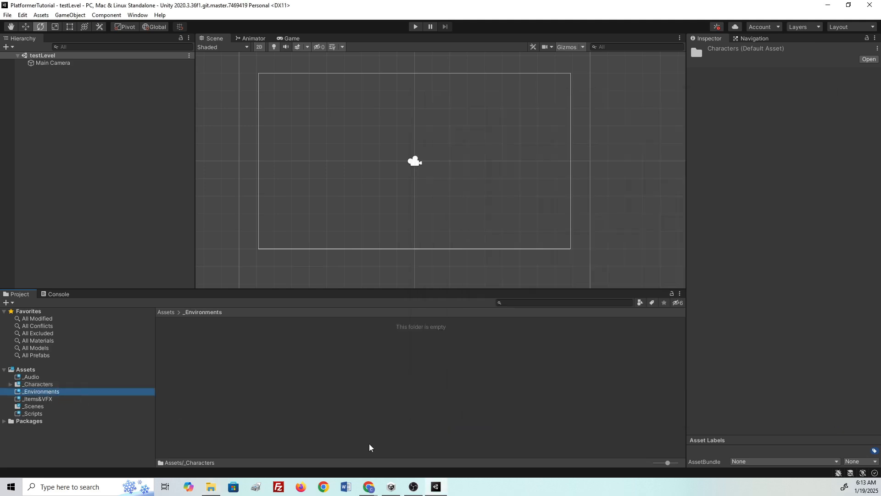
- Box-select all 22 environment folders in Explorer and drag them into _Environments
left_click(210, 486)
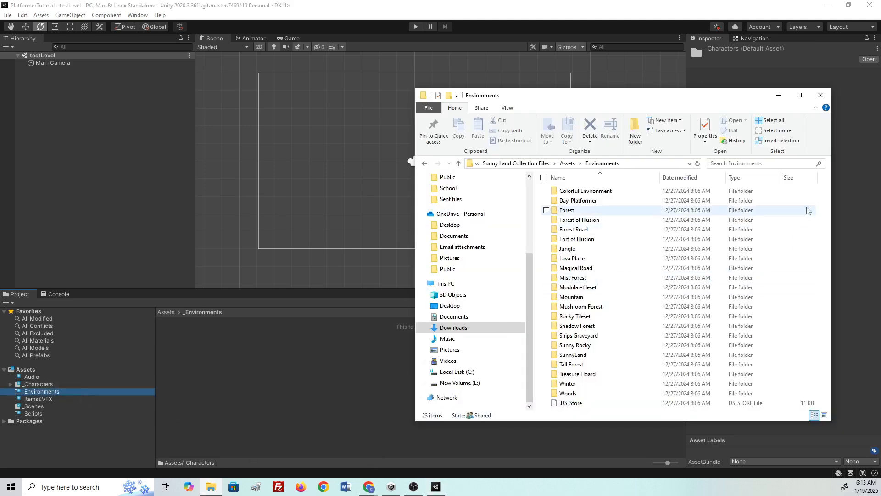
left_click_drag(819, 193, 575, 390)
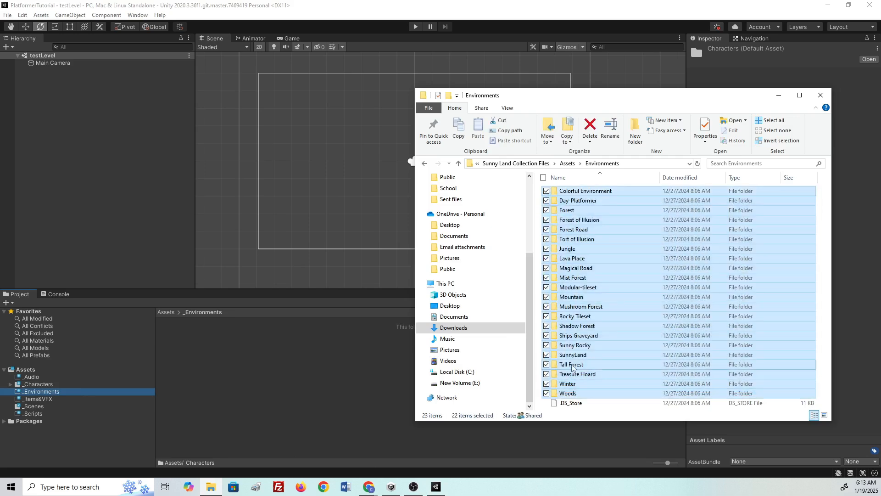
left_click_drag(602, 344, 346, 345)
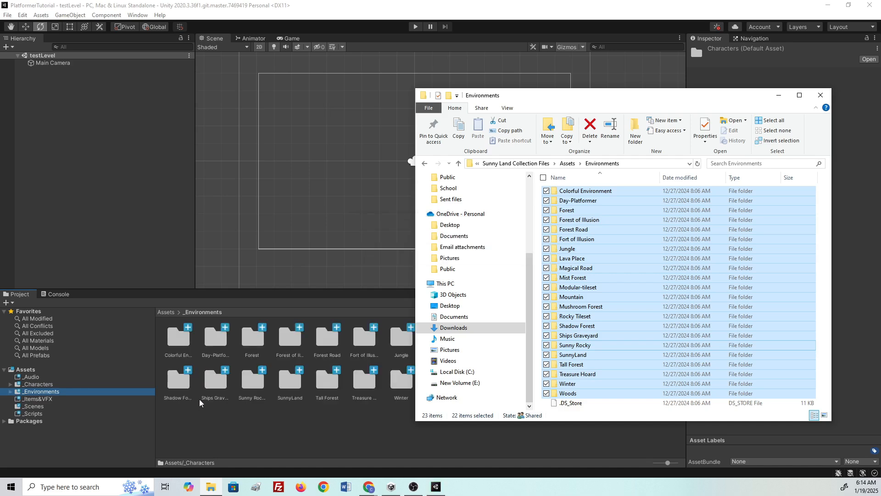
left_click(43, 400)
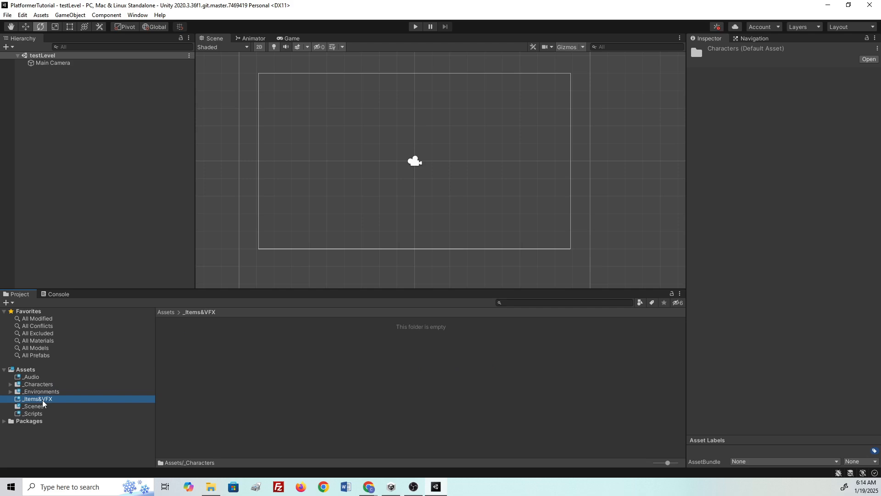
- Drag the eight Props Items and VFX folders, including acorn and fireball, from Explorer into Unity's _Items&VFX
left_click(211, 487)
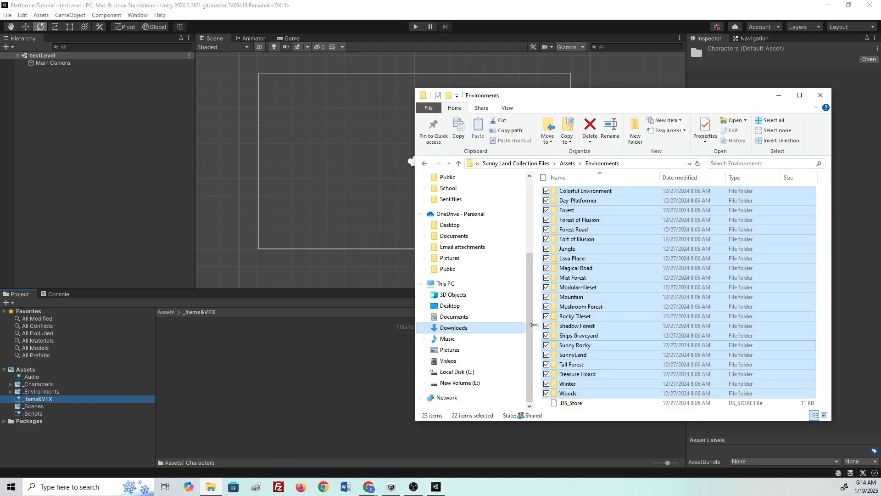
left_click(567, 164)
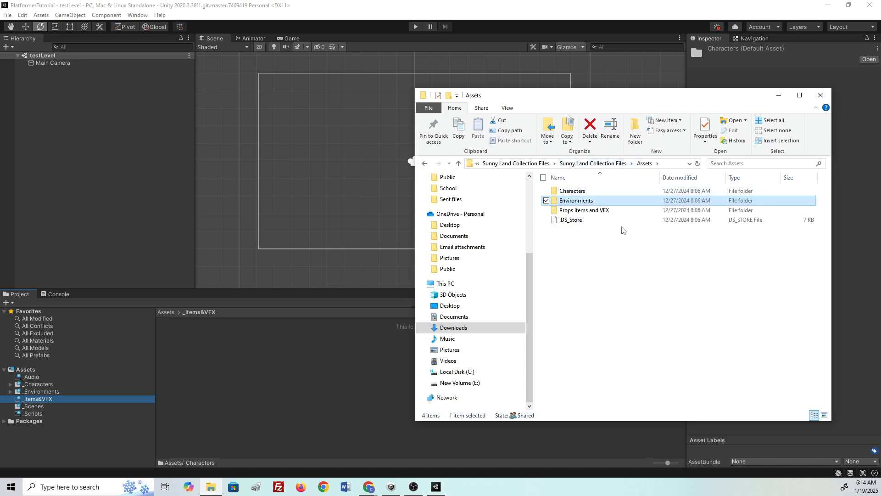
double_click(596, 211)
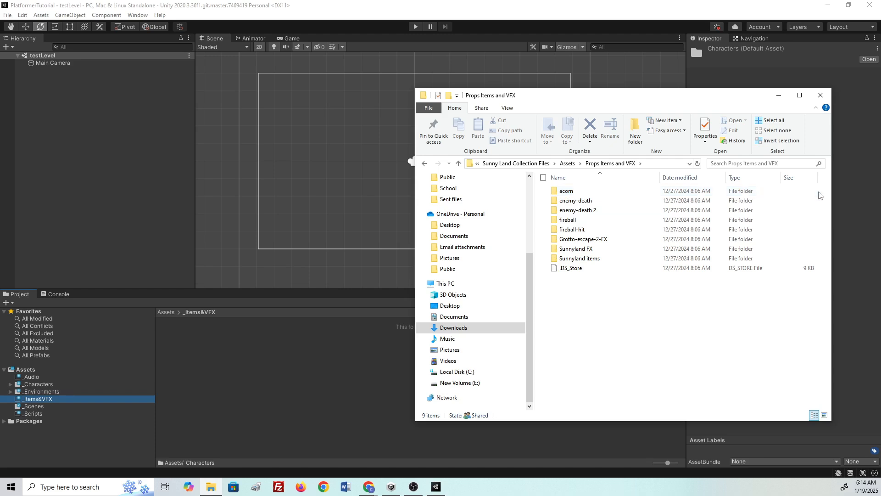
left_click_drag(820, 195, 568, 260)
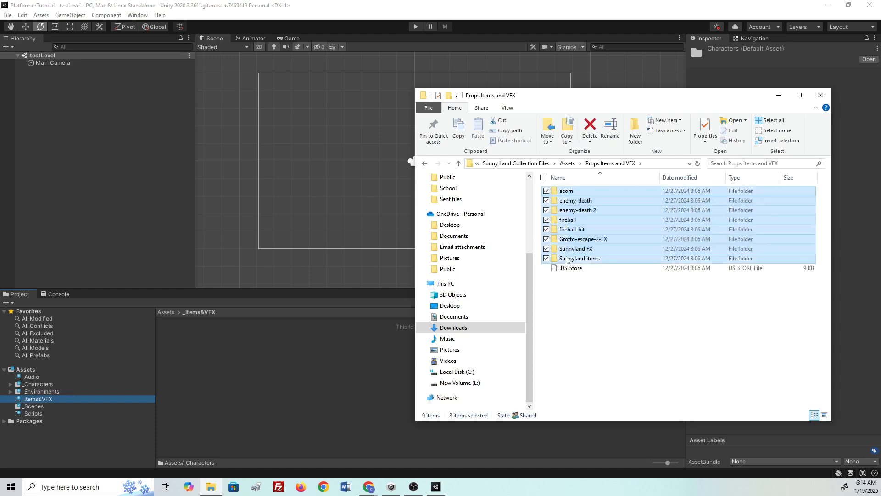
left_click_drag(624, 235, 343, 355)
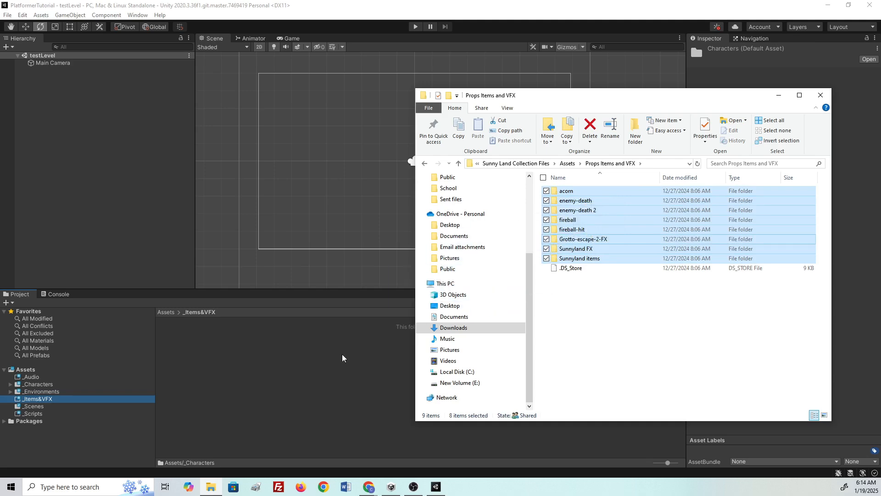
left_click(333, 402)
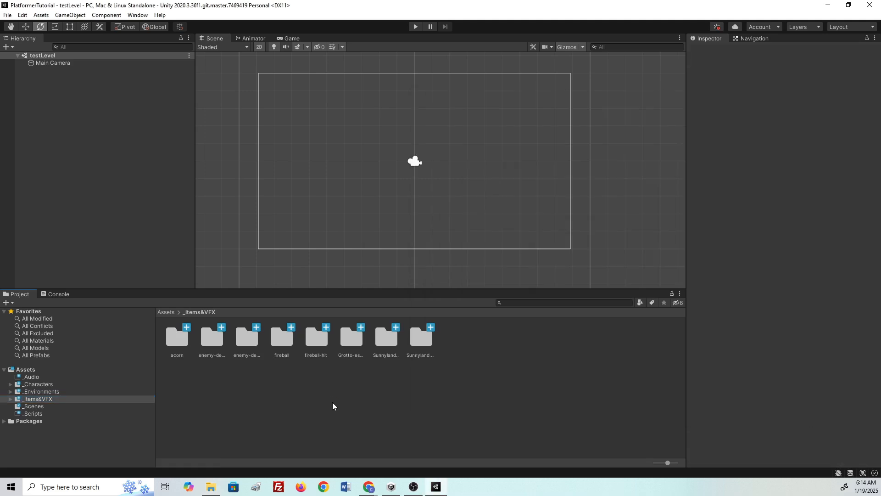